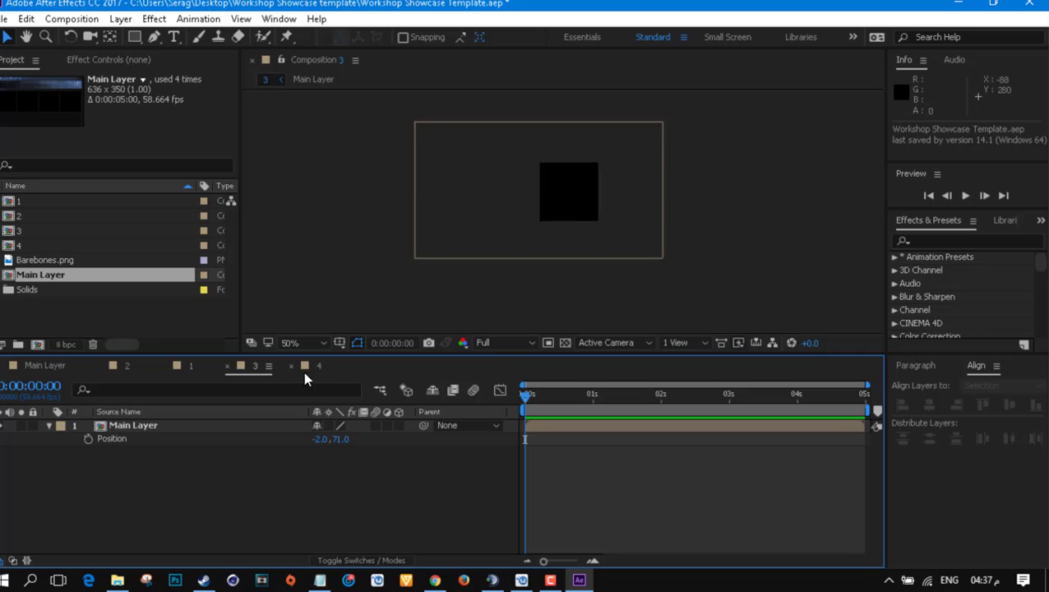
# - In the Main Layer composition, create a light grey solid of 636 x 350 px above the background image
pyautogui.click(307, 368)
pyautogui.click(49, 367)
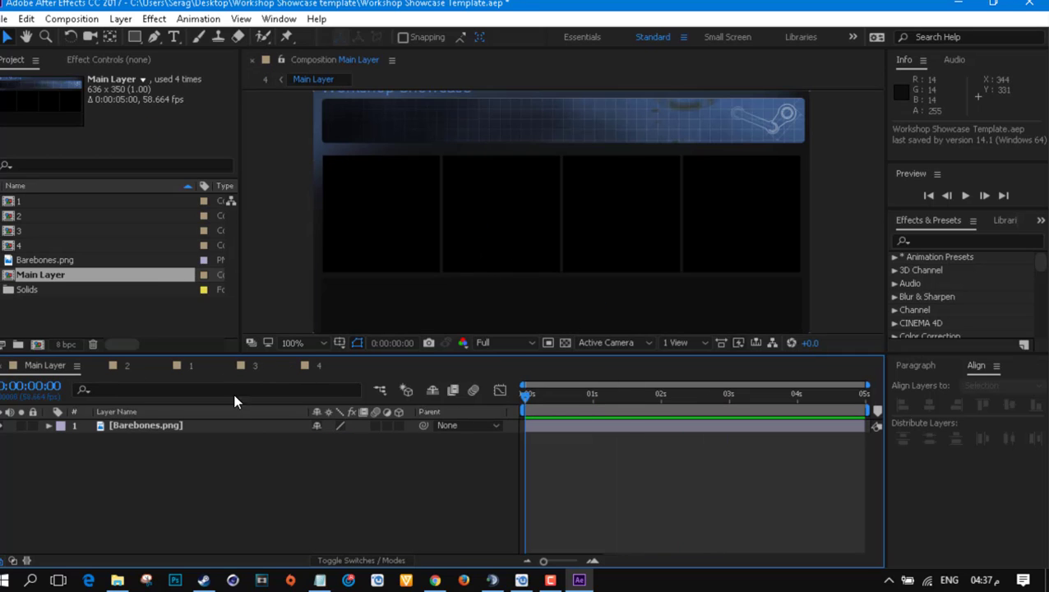
pyautogui.rightClick(385, 477)
pyautogui.click(588, 516)
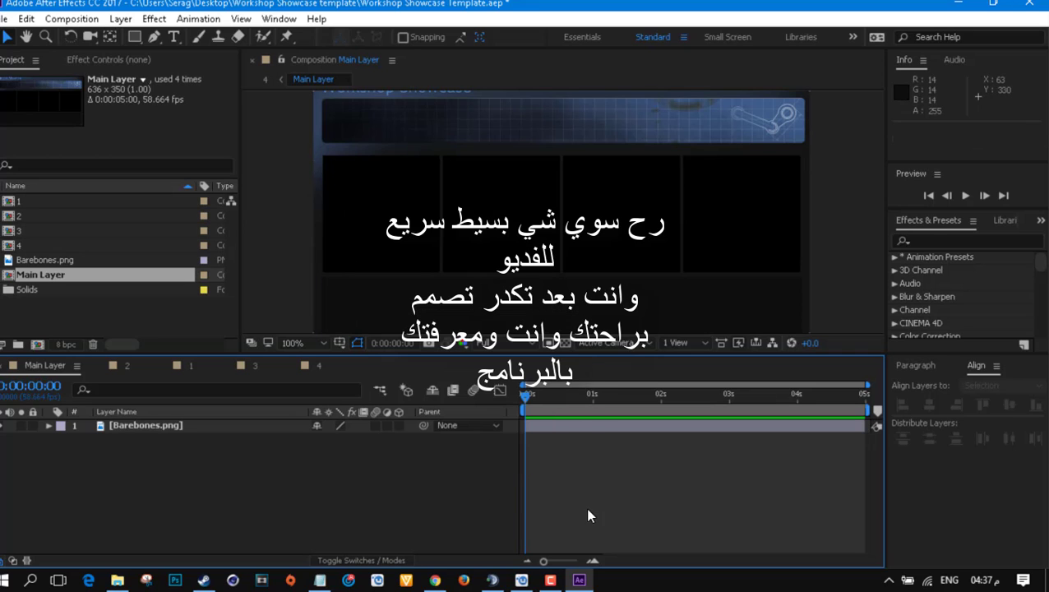
pyautogui.rightClick(576, 500)
pyautogui.moveTo(621, 346)
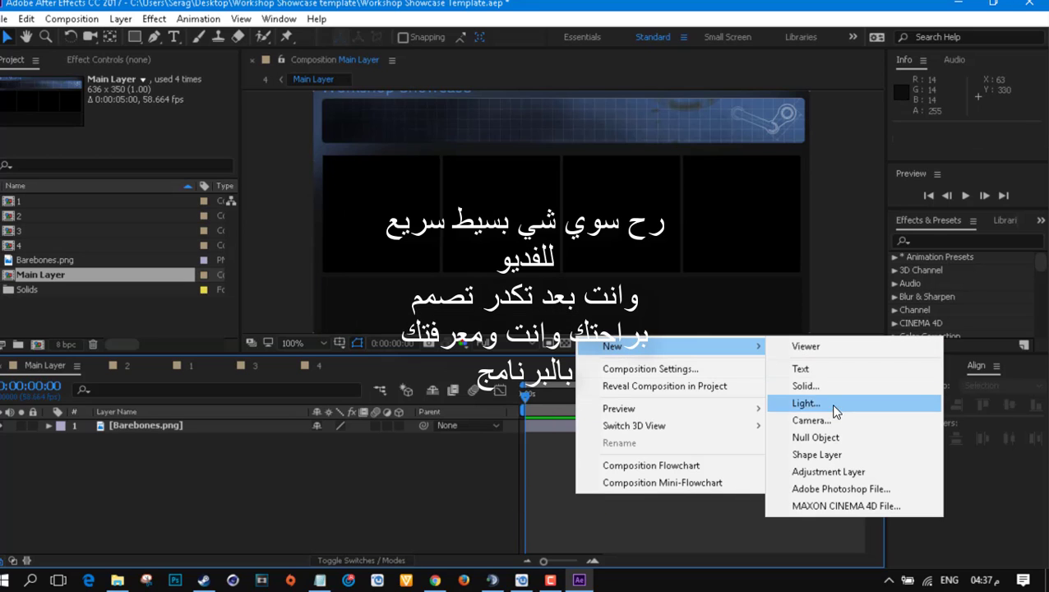
pyautogui.click(807, 385)
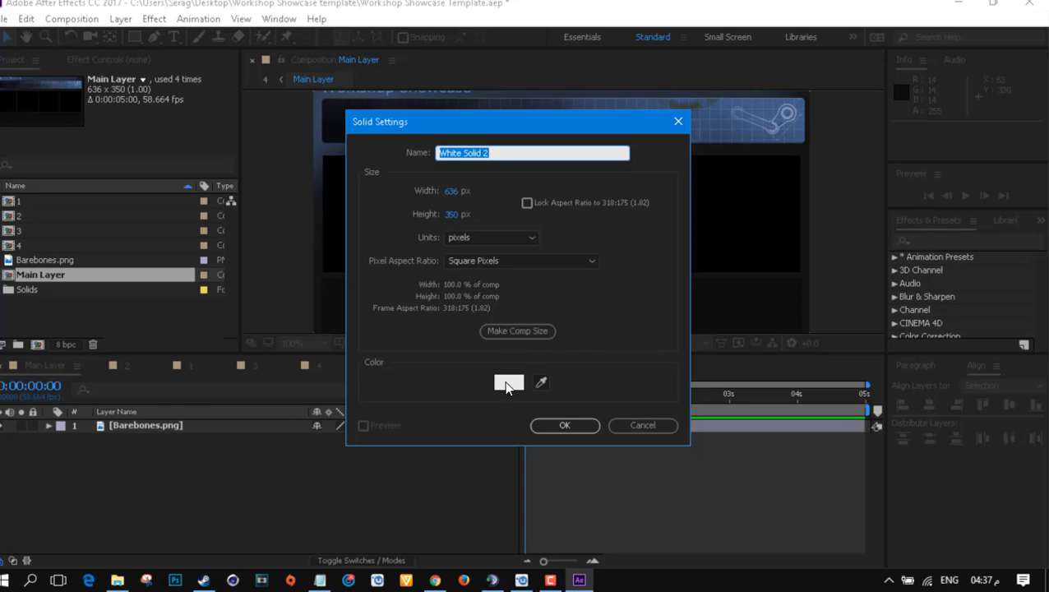
pyautogui.click(507, 384)
pyautogui.moveTo(426, 222); pyautogui.dragTo(283, 216)
pyautogui.click(284, 214)
pyautogui.click(676, 193)
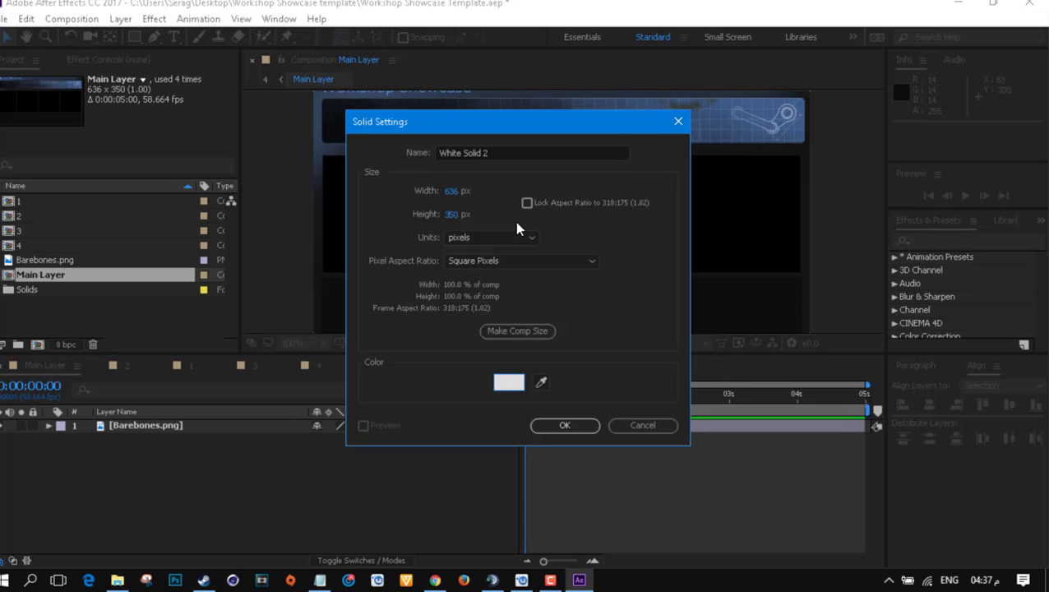
pyautogui.click(560, 426)
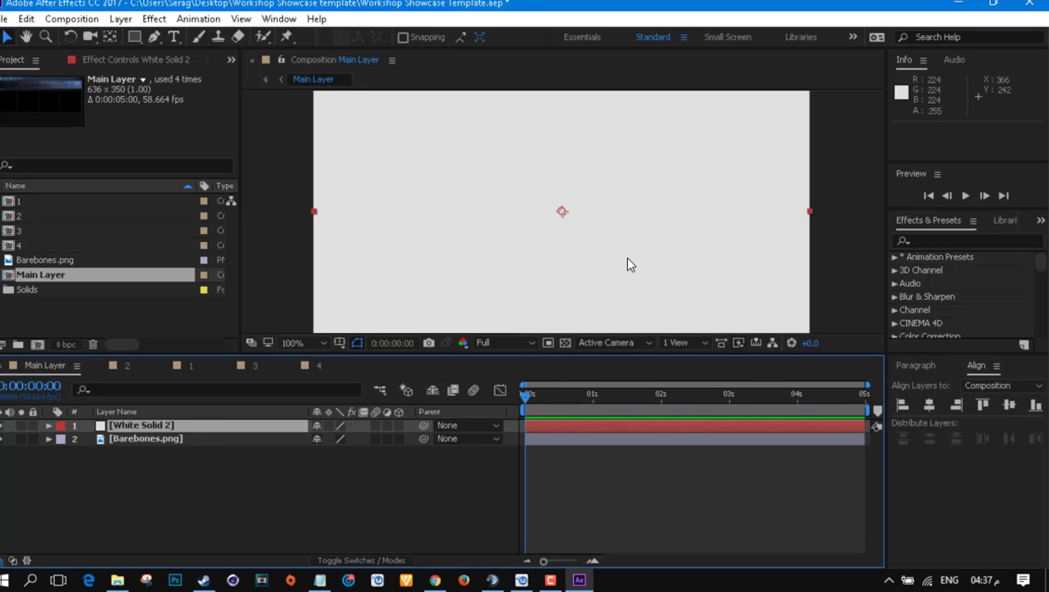
# - Shrink the solid into a thin horizontal bar scaled to about 27% by 4% over the first panels
pyautogui.press('Tab')
pyautogui.click(651, 222)
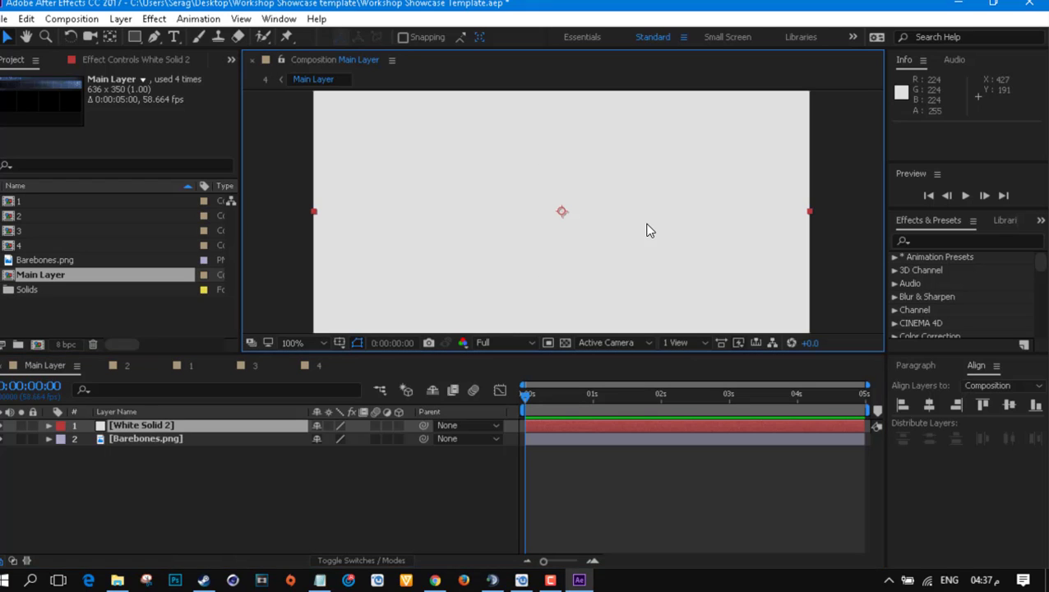
pyautogui.press('q')
pyautogui.press(',')
pyautogui.press(',')
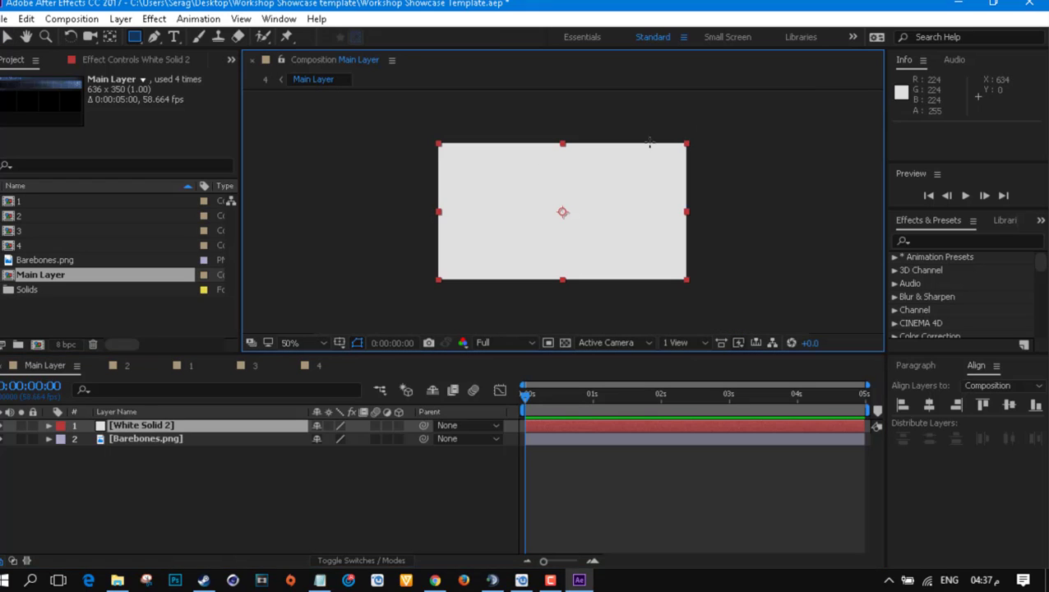
pyautogui.click(6, 37)
pyautogui.moveTo(687, 145); pyautogui.dragTo(606, 199)
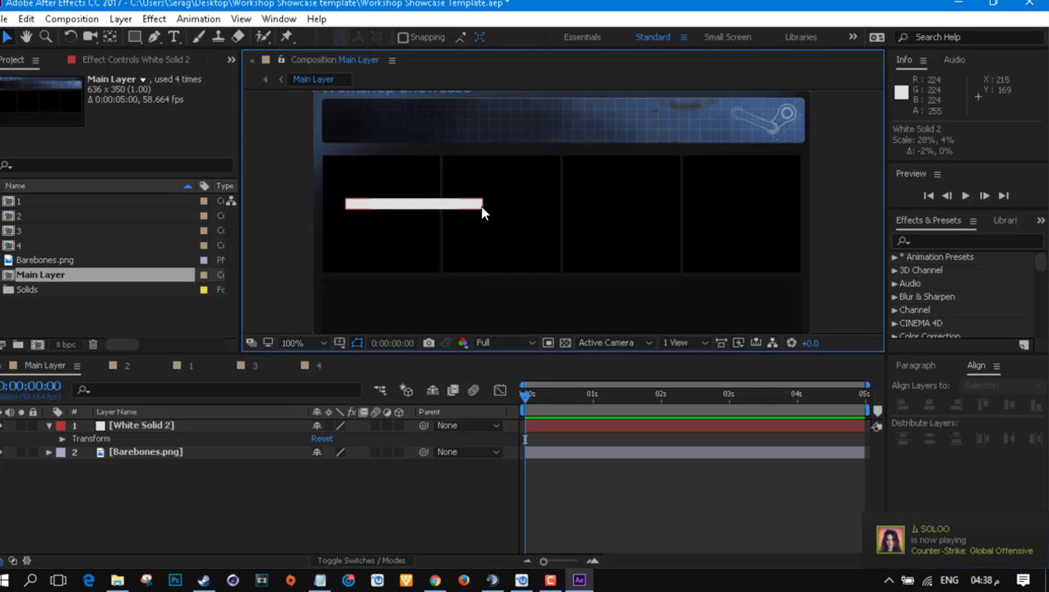
pyautogui.moveTo(483, 213); pyautogui.dragTo(482, 205)
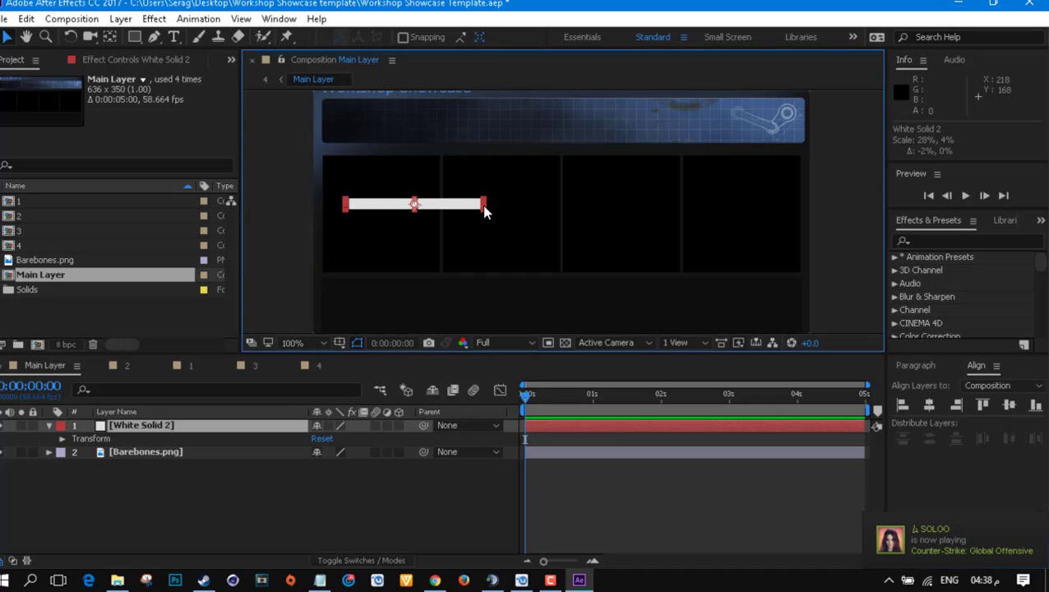
# - Set the bar's anchor point to 312, -164, rotation to 90° and scale to 20.1, 2.0%, placing it at 34, 175 in the first panel
pyautogui.click(61, 439)
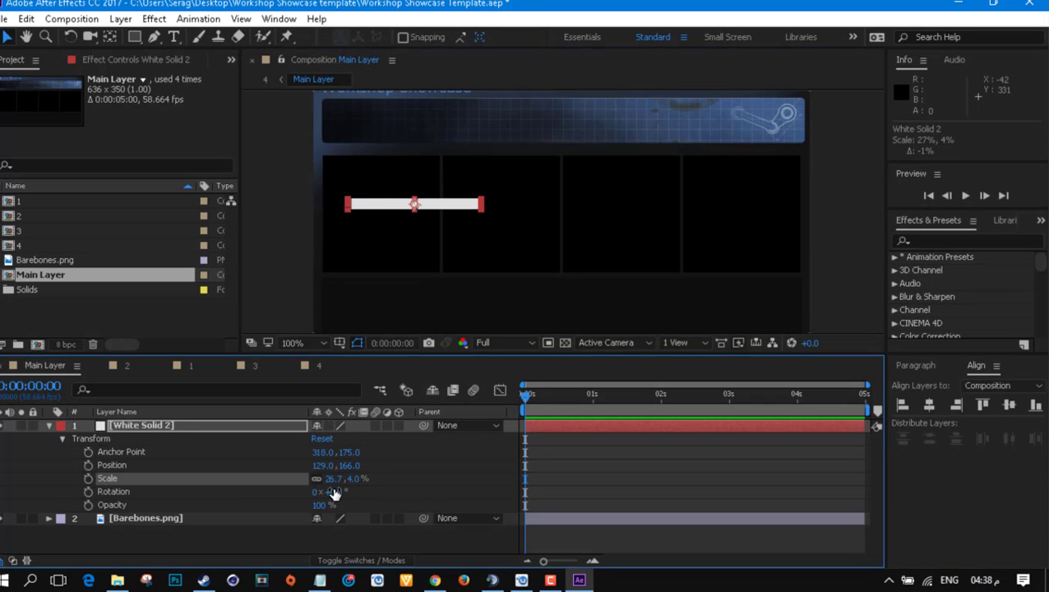
pyautogui.moveTo(333, 491); pyautogui.dragTo(361, 466)
pyautogui.moveTo(352, 453); pyautogui.dragTo(322, 466)
pyautogui.moveTo(393, 214)
pyautogui.mouseDown()
pyautogui.moveTo(384, 215)
pyautogui.moveTo(413, 219)
pyautogui.mouseUp()
pyautogui.moveTo(351, 477)
pyautogui.mouseDown()
pyautogui.moveTo(362, 474)
pyautogui.moveTo(350, 468)
pyautogui.mouseUp()
pyautogui.click(350, 466)
pyautogui.moveTo(404, 215); pyautogui.dragTo(334, 232)
pyautogui.click(119, 426)
pyautogui.moveTo(334, 481); pyautogui.dragTo(329, 486)
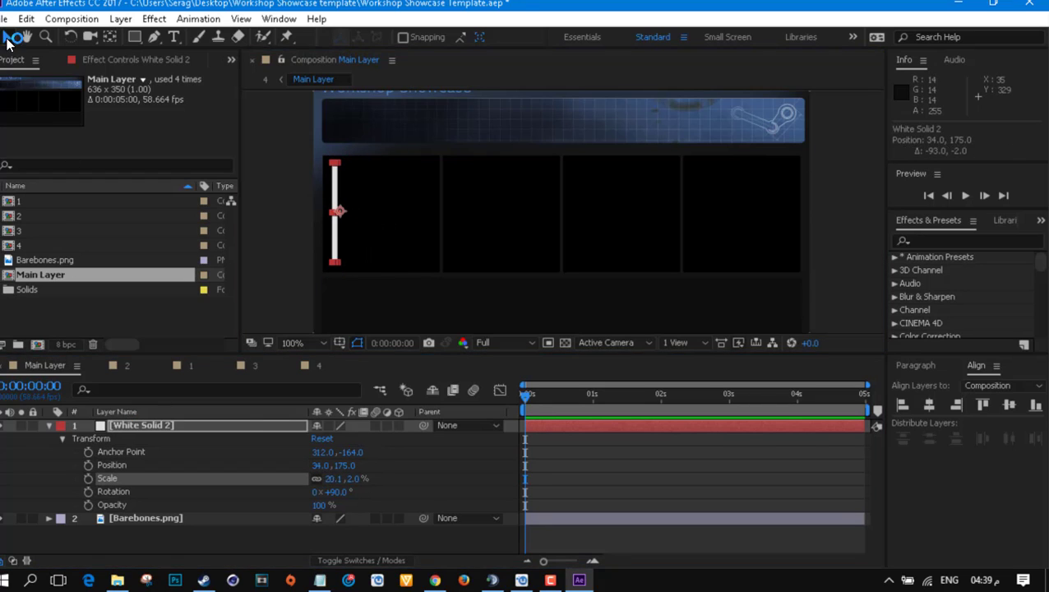
# - Scale the bar to 23.1, 2.3% and keyframe its Position at 34, 341 at time zero
pyautogui.click(428, 303)
pyautogui.click(334, 241)
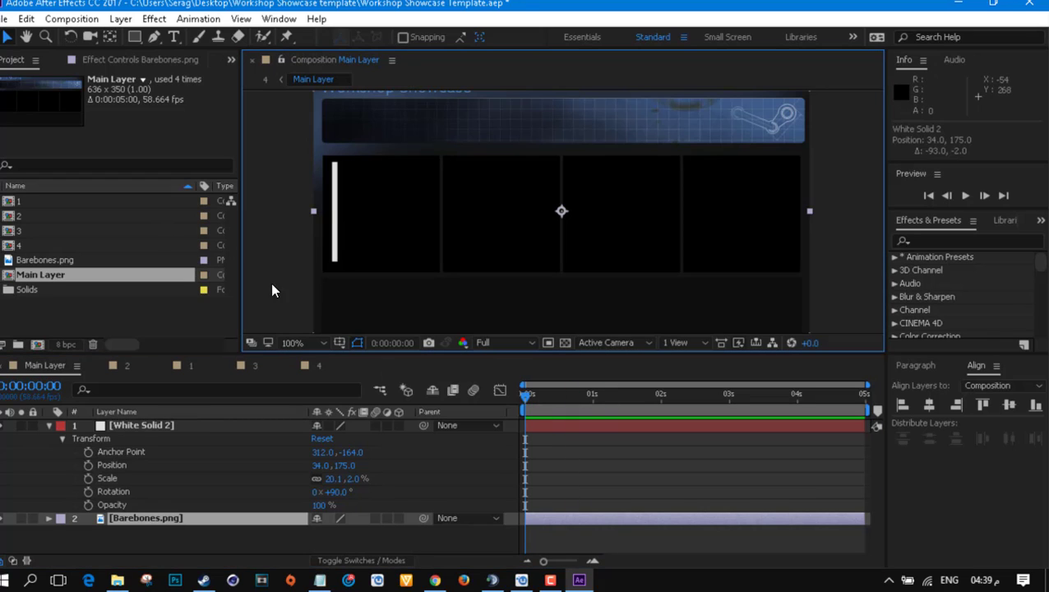
pyautogui.moveTo(334, 480); pyautogui.dragTo(476, 467)
pyautogui.hotkey('ctrl', 'z')
pyautogui.click(415, 481)
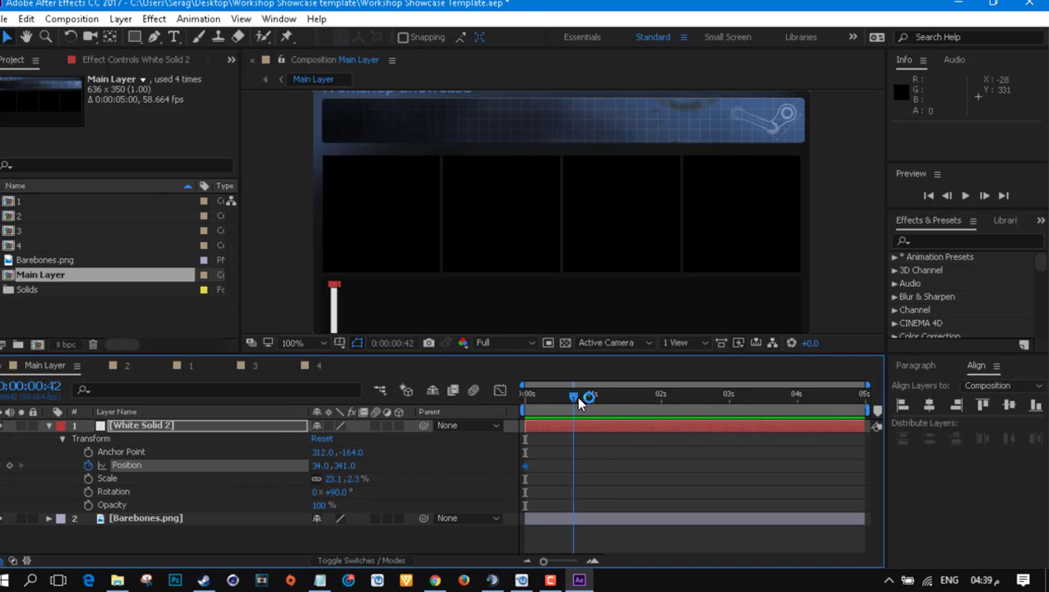
# - Keyframe the bar's Position at about 34, 179 near one second so it rises into the first panel
pyautogui.moveTo(609, 400); pyautogui.dragTo(593, 398)
pyautogui.moveTo(344, 468); pyautogui.dragTo(187, 492)
pyautogui.moveTo(593, 403)
pyautogui.mouseDown()
pyautogui.moveTo(612, 403)
pyautogui.moveTo(598, 404)
pyautogui.mouseUp()
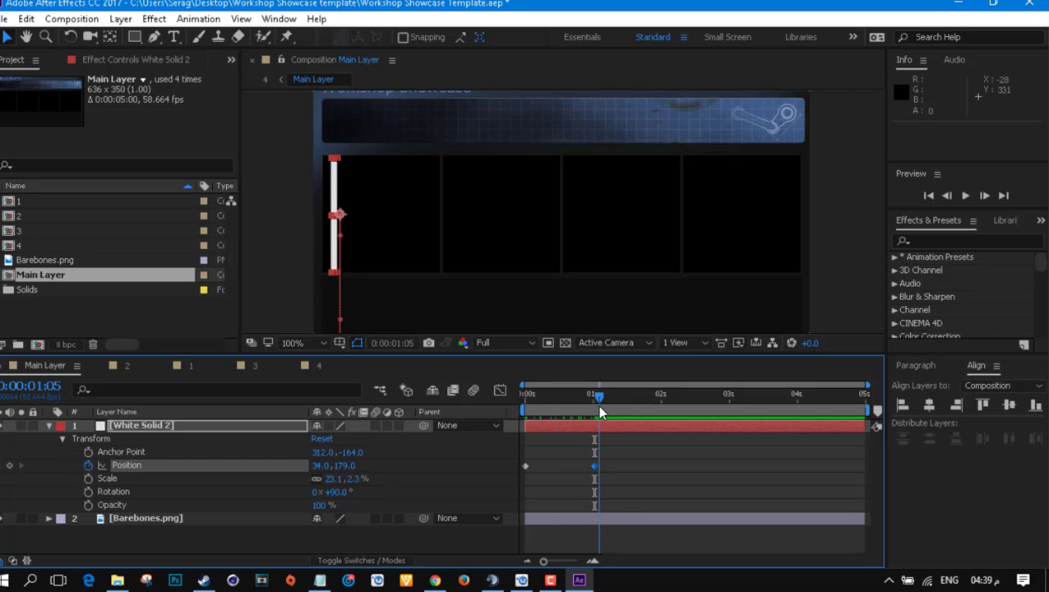
# - Try to keyframe a change of the bar's Scale at 0:00:01:05, and undo it
pyautogui.click(89, 479)
pyautogui.moveTo(358, 479); pyautogui.dragTo(203, 479)
pyautogui.hotkey('ctrl', 'z')
pyautogui.hotkey('ctrl', 'z')
pyautogui.hotkey('ctrl', 'z')
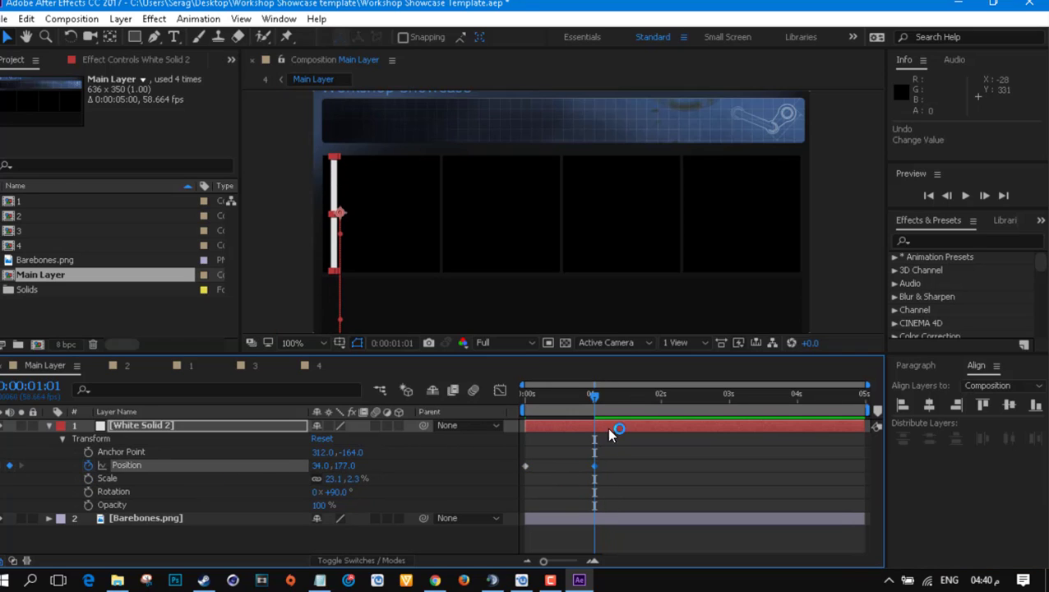
# - Try to keyframe the bar's Rotation from 0:00:01:02, and undo it together with the one-second Position keyframe
pyautogui.click(984, 198)
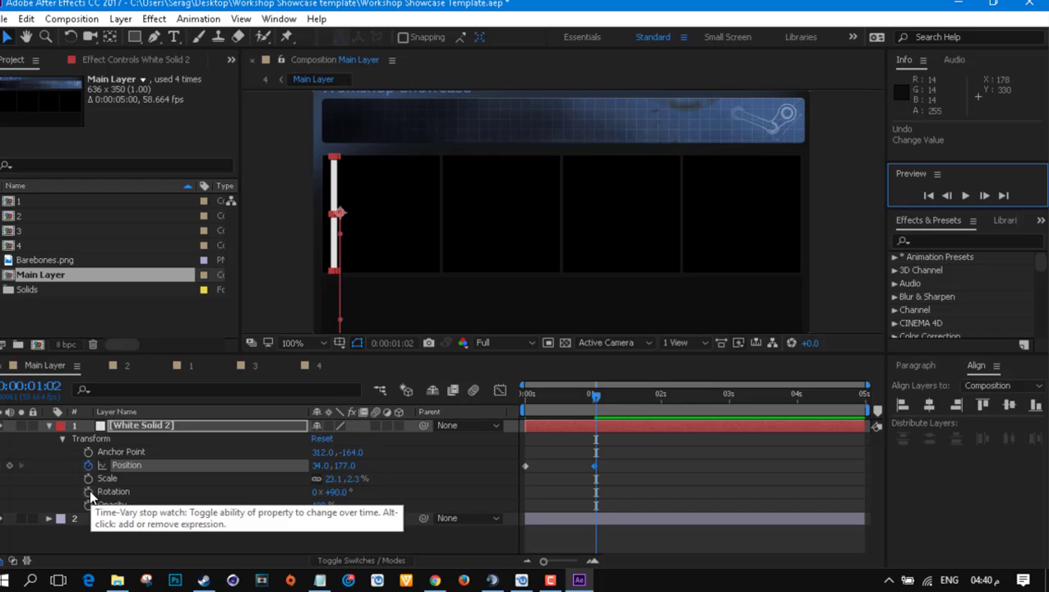
pyautogui.click(88, 492)
pyautogui.click(984, 195)
pyautogui.moveTo(329, 495); pyautogui.dragTo(474, 495)
pyautogui.hotkey('ctrl', 'z')
pyautogui.hotkey('ctrl', 'z')
pyautogui.hotkey('ctrl', 'z')
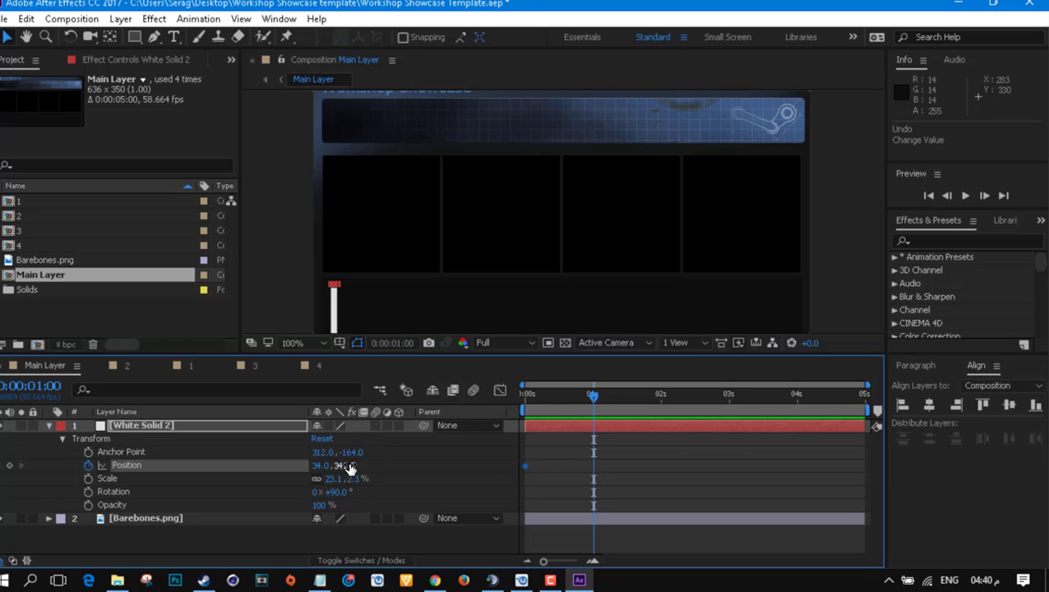
# - Keyframe the bar's Position at 34, 175 at one second and its Rotation from 90° to -89° around 0:00:01:08
pyautogui.moveTo(349, 467); pyautogui.dragTo(214, 471)
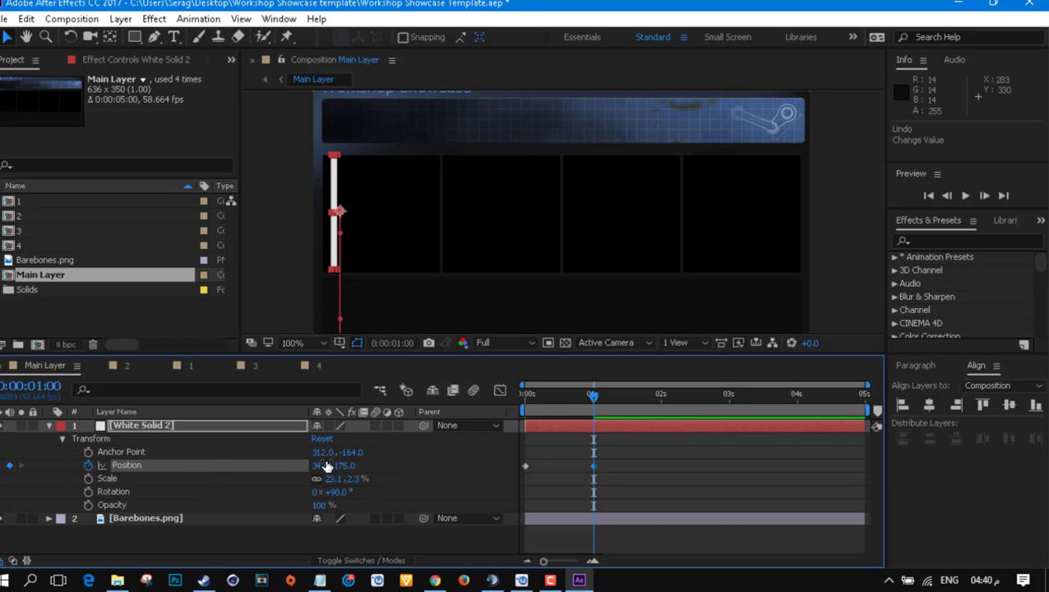
pyautogui.moveTo(594, 397)
pyautogui.mouseDown()
pyautogui.moveTo(491, 412)
pyautogui.moveTo(599, 410)
pyautogui.mouseUp()
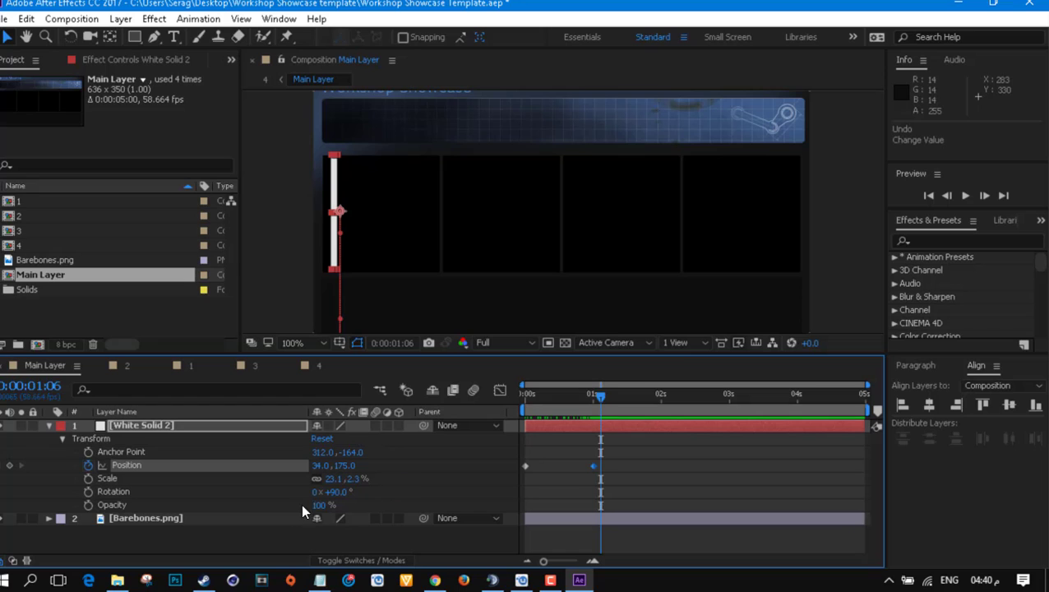
pyautogui.click(89, 491)
pyautogui.click(985, 195)
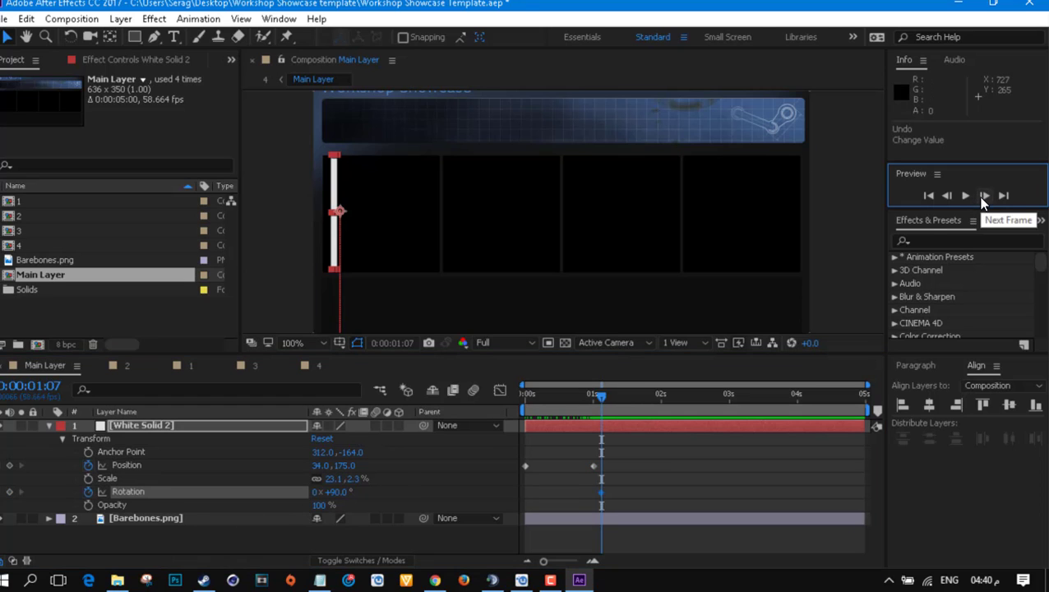
pyautogui.click(984, 195)
pyautogui.moveTo(338, 491)
pyautogui.mouseDown()
pyautogui.moveTo(467, 485)
pyautogui.moveTo(333, 491)
pyautogui.mouseUp()
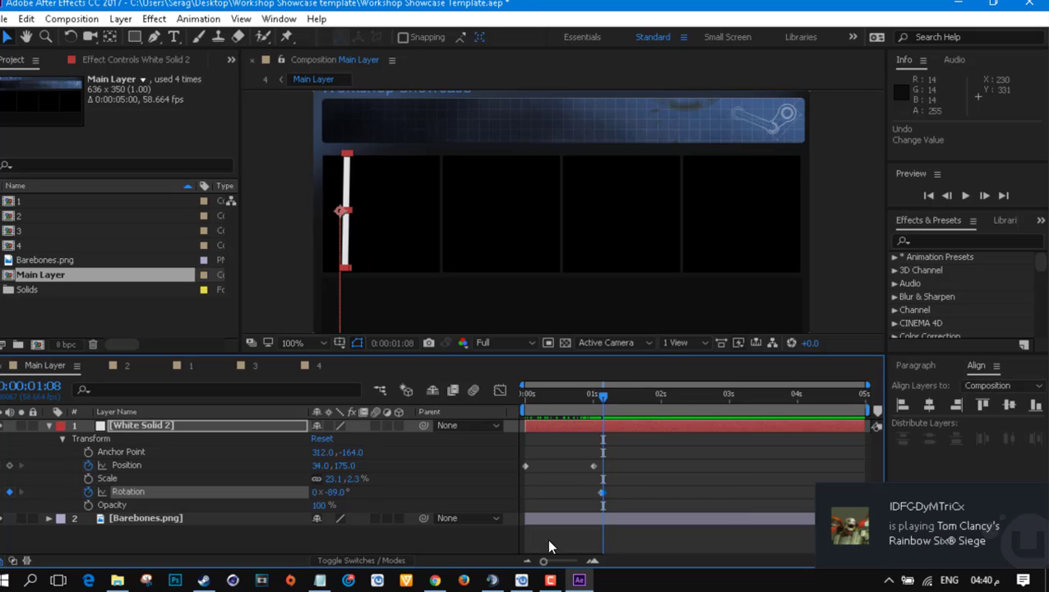
# - Preview the bar's animation and remove its Rotation keyframes
pyautogui.click(967, 195)
pyautogui.click(969, 197)
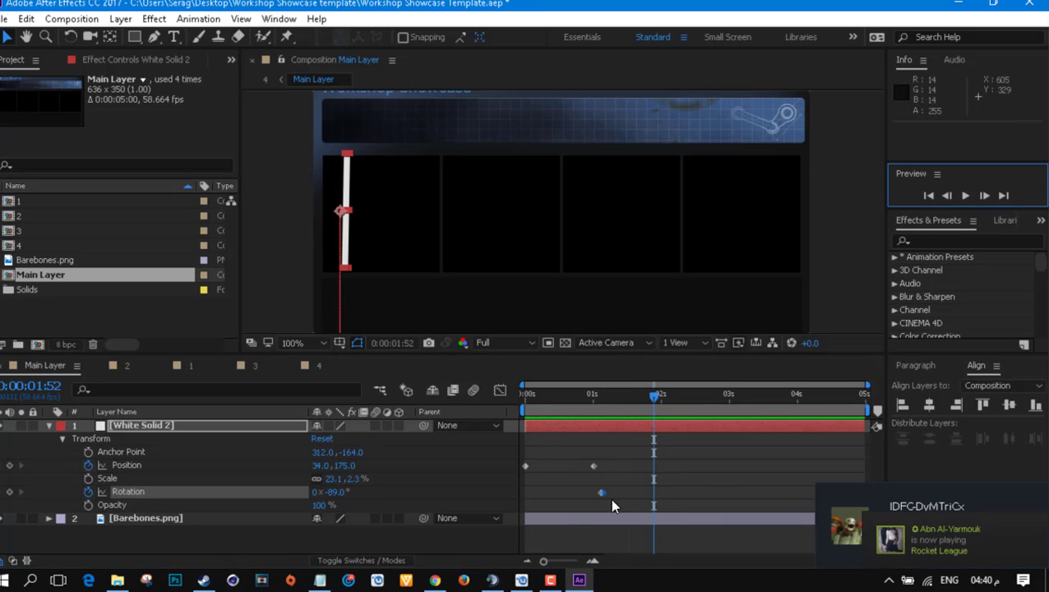
pyautogui.moveTo(605, 494); pyautogui.dragTo(633, 494)
pyautogui.press('Home')
pyautogui.rightClick(584, 474)
# - Apply Easy Ease to the bar's two Position keyframes at zero and one second
pyautogui.click(467, 468)
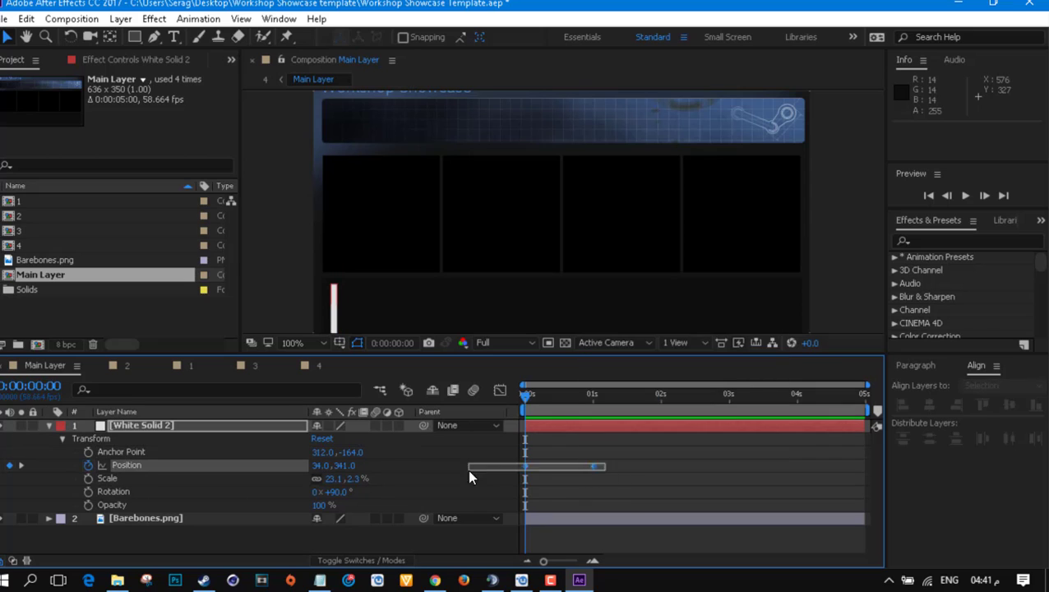
pyautogui.rightClick(593, 466)
pyautogui.moveTo(740, 451)
pyautogui.click(801, 344)
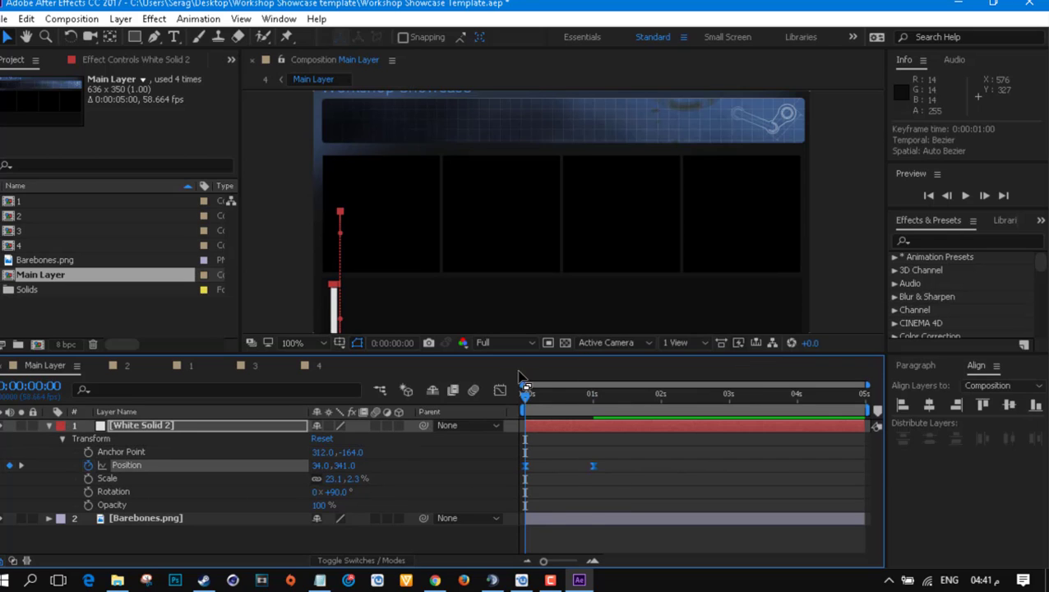
# - Try scaling the bar to -17.6, -1.7% and moving it to 22, 182 at 0:00:01:02
pyautogui.moveTo(557, 397); pyautogui.dragTo(595, 398)
pyautogui.moveTo(352, 478); pyautogui.dragTo(356, 477)
pyautogui.moveTo(344, 232); pyautogui.dragTo(334, 236)
pyautogui.moveTo(588, 427); pyautogui.dragTo(518, 474)
pyautogui.hotkey('ctrl', 'z')
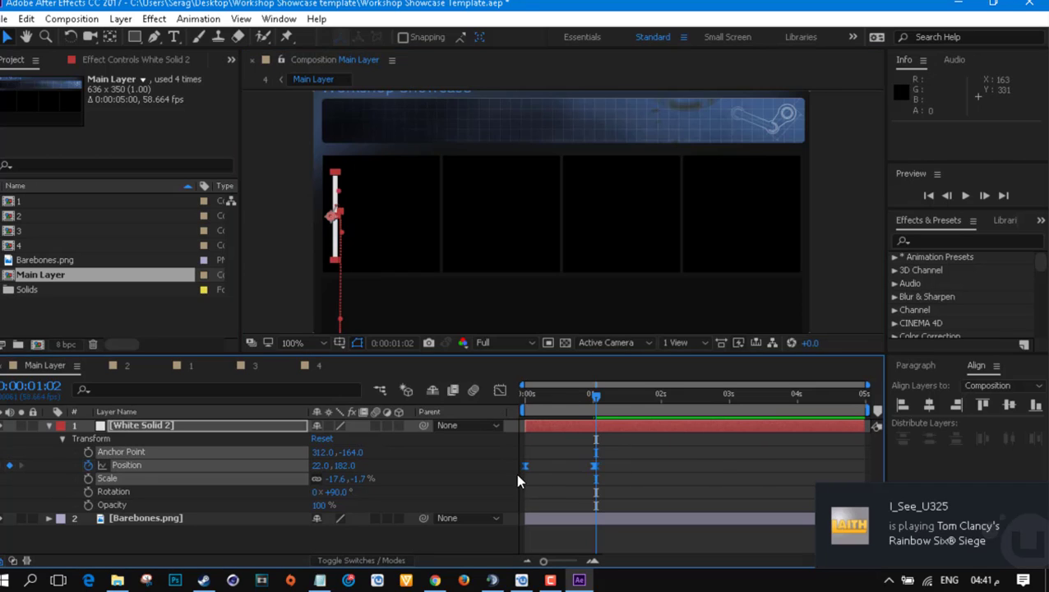
# - Clear the bar's Position keyframes, set its scale to 23.1, 2.3% and move it to 29, 177
pyautogui.click(604, 422)
pyautogui.press('Delete')
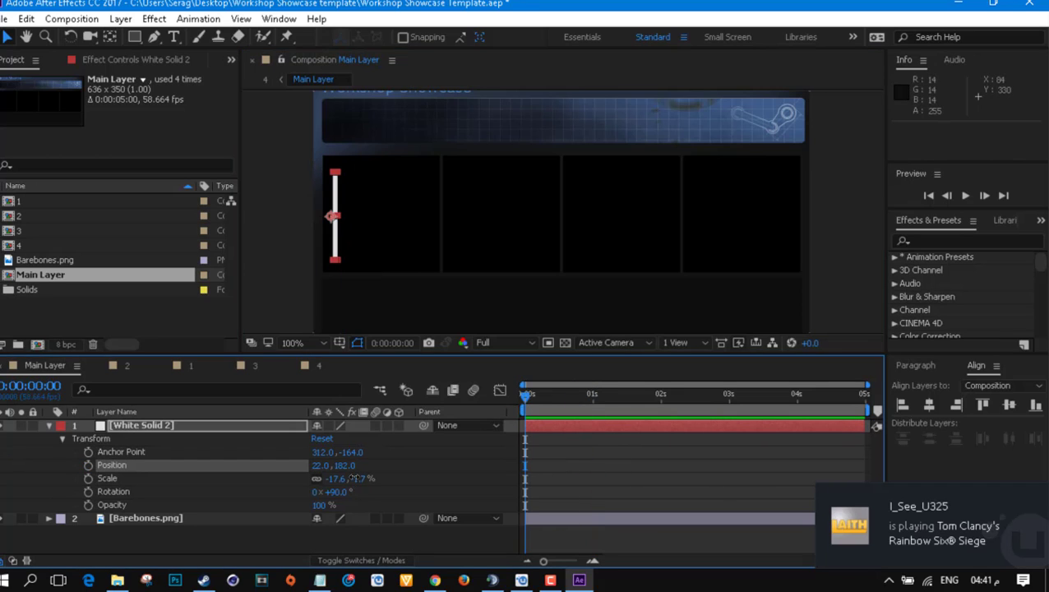
pyautogui.moveTo(352, 478); pyautogui.dragTo(353, 479)
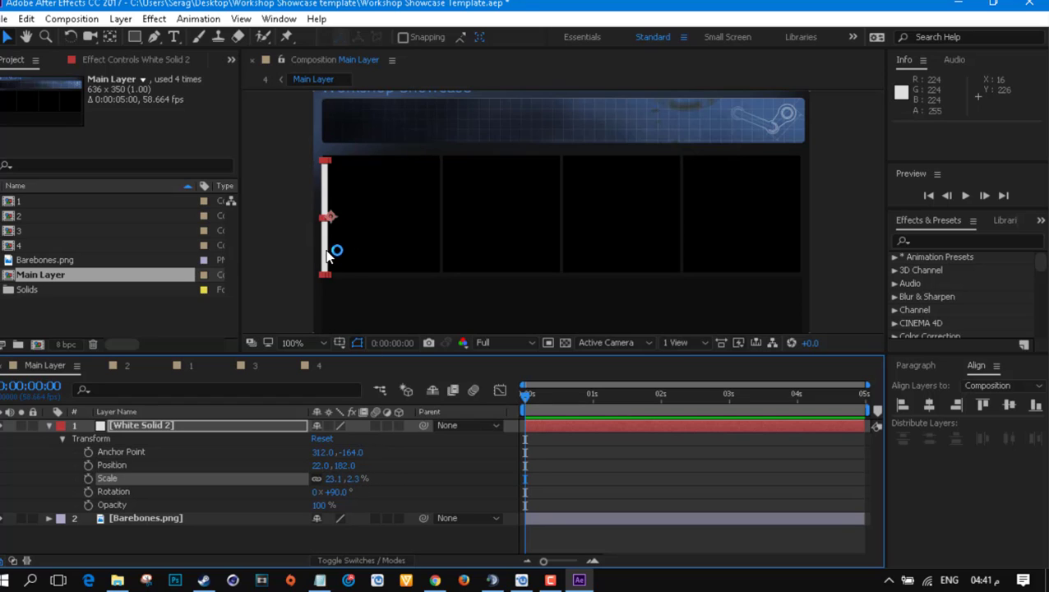
pyautogui.moveTo(332, 248); pyautogui.dragTo(337, 244)
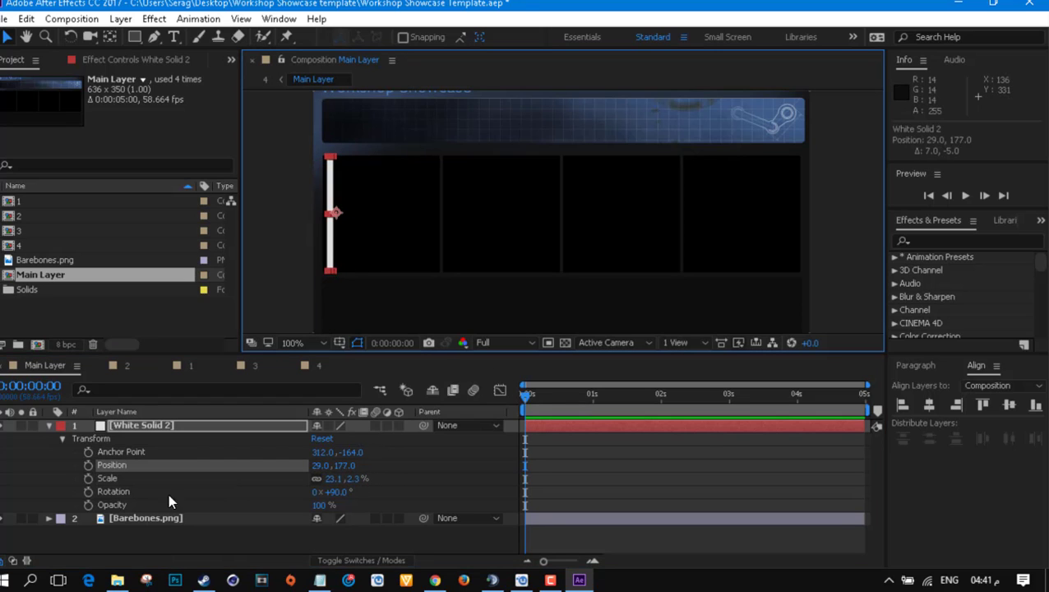
# - Keyframe the bar's Position from 29, 326 at zero to 29, 174 at one second, and across to the last panel's right edge after 0:00:01:06
pyautogui.click(88, 466)
pyautogui.press('Home')
pyautogui.hotkey('ctrl', 'z')
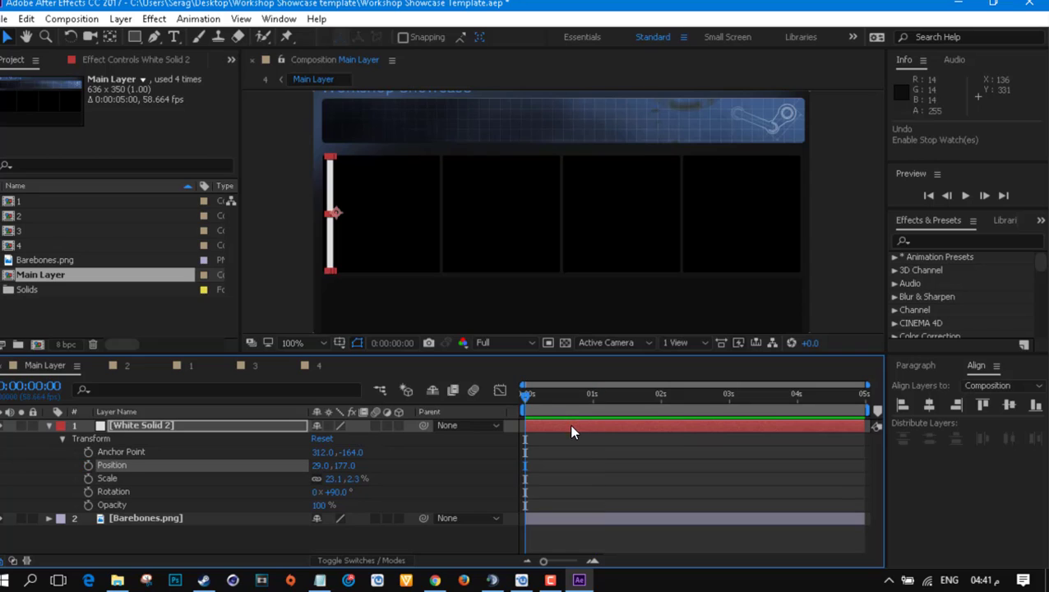
pyautogui.moveTo(343, 466); pyautogui.dragTo(403, 466)
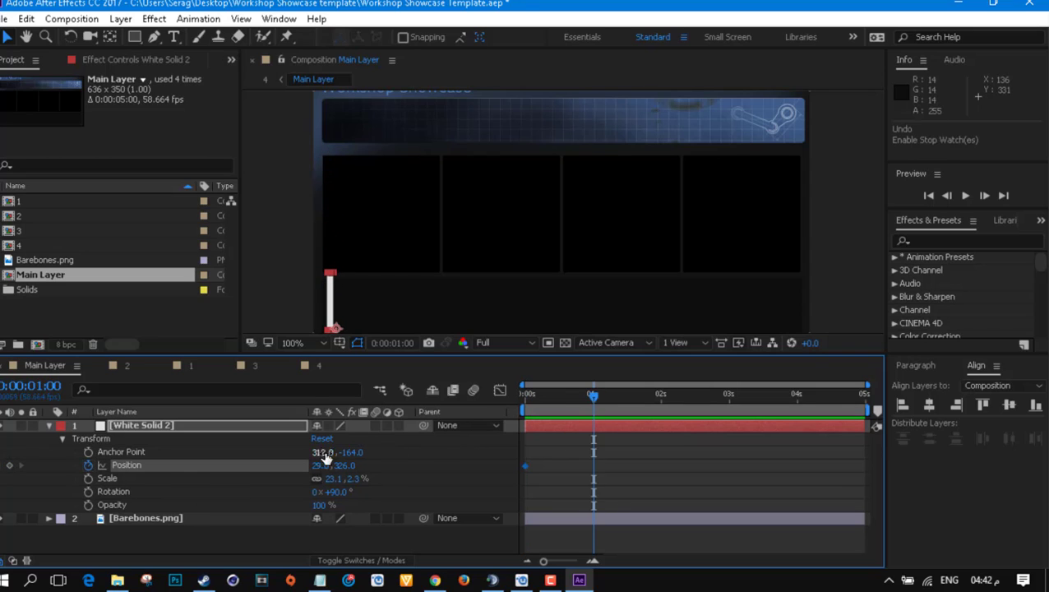
pyautogui.moveTo(326, 465); pyautogui.dragTo(221, 472)
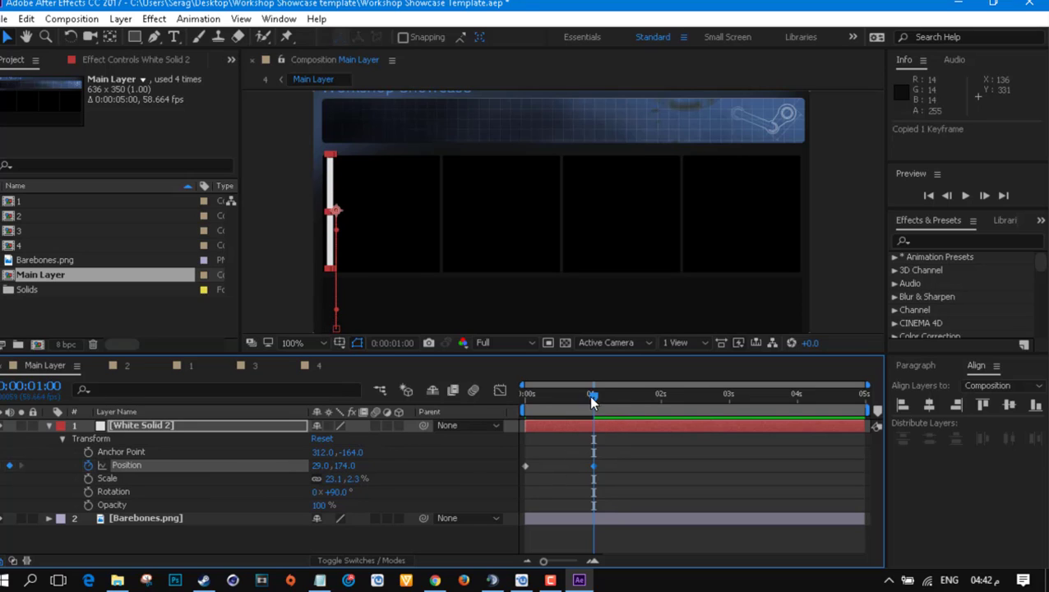
pyautogui.moveTo(320, 466); pyautogui.dragTo(765, 447)
# - Apply Easy Ease to all of the bar's Position keyframes and preview the animation
pyautogui.moveTo(686, 397); pyautogui.dragTo(523, 401)
pyautogui.moveTo(727, 456); pyautogui.dragTo(518, 476)
pyautogui.rightClick(601, 465)
pyautogui.moveTo(678, 453)
pyautogui.click(836, 355)
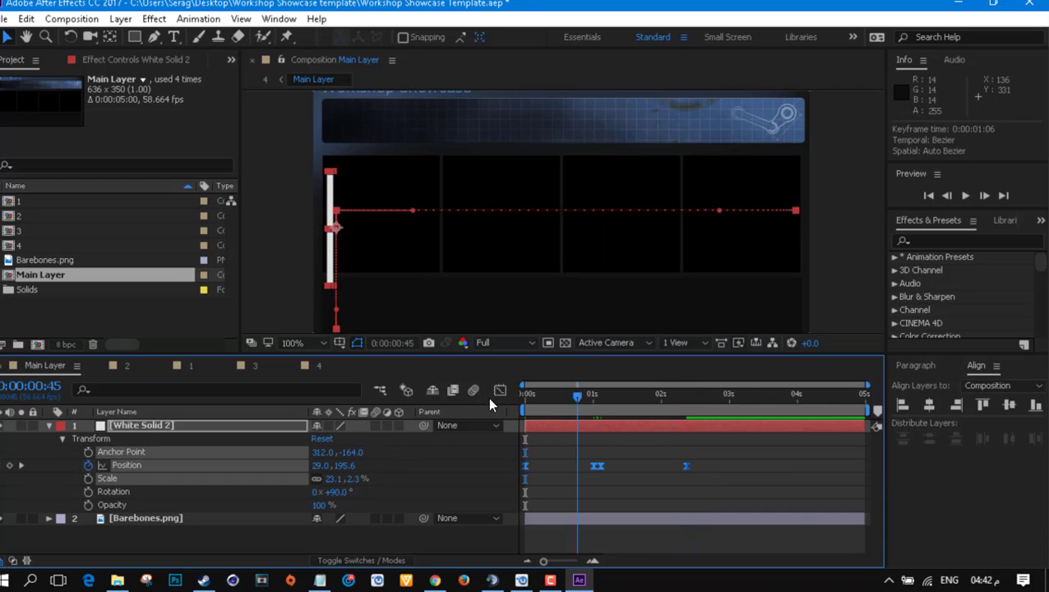
pyautogui.click(966, 195)
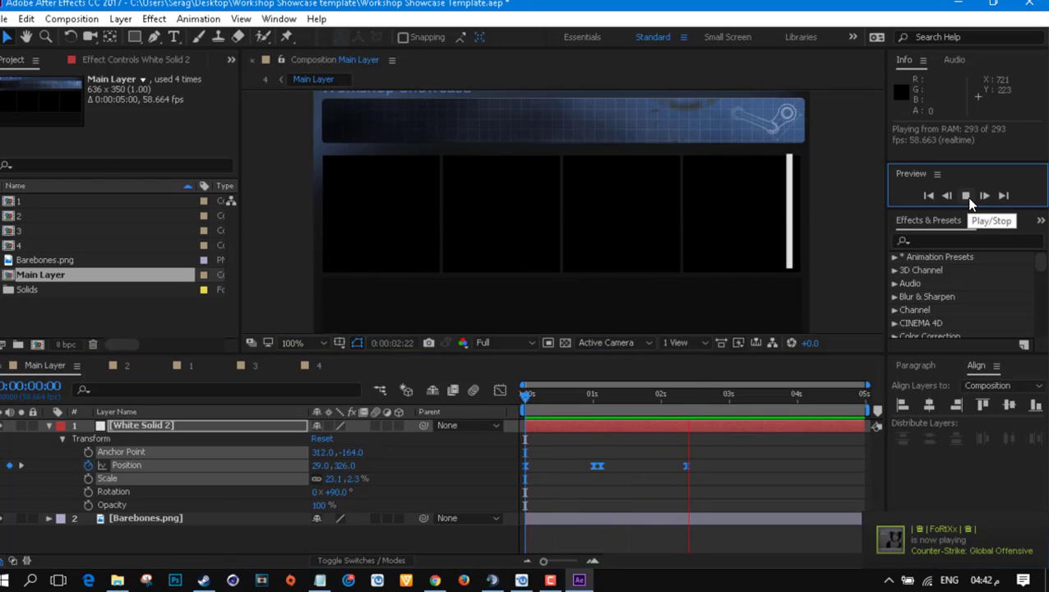
pyautogui.click(966, 196)
# - Add a text layer with the channel name in the Sheeping Dogs font and move it to about 80, 211 across the panels
pyautogui.click(173, 37)
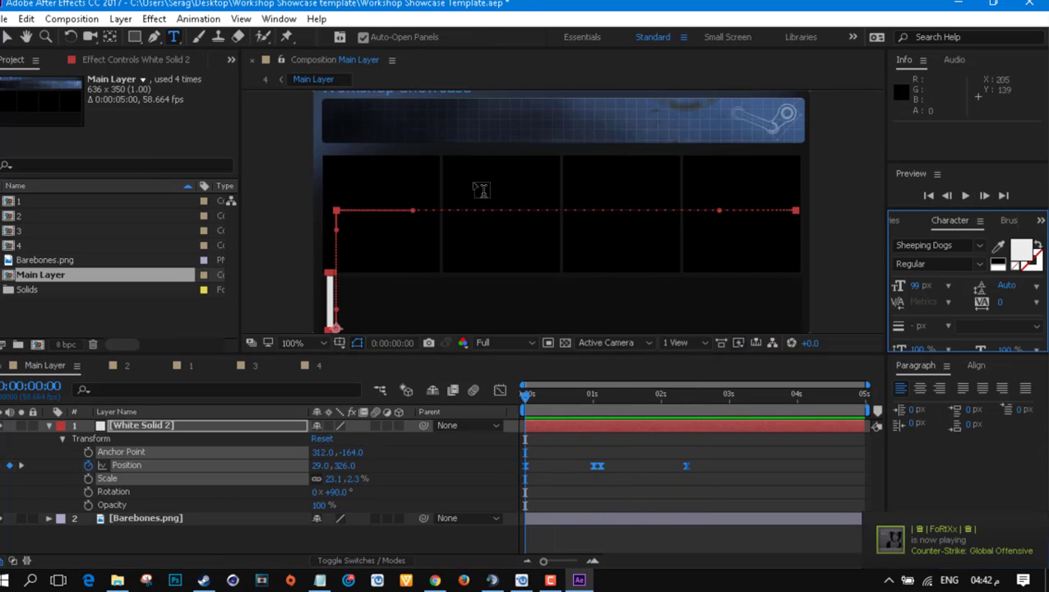
pyautogui.click(477, 201)
pyautogui.write('serag fx')
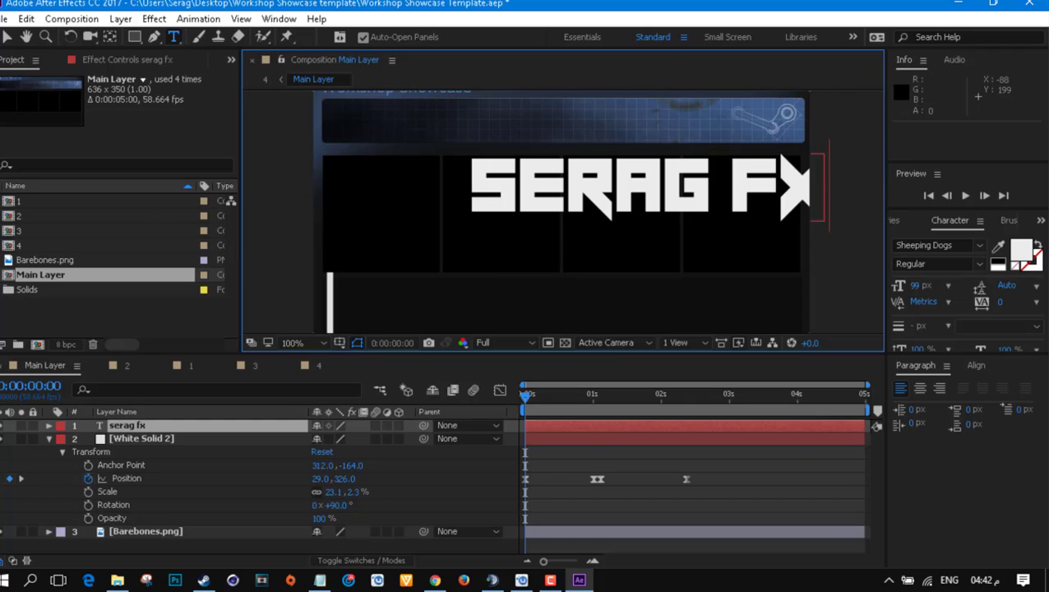
pyautogui.click(7, 37)
pyautogui.moveTo(542, 197); pyautogui.dragTo(448, 221)
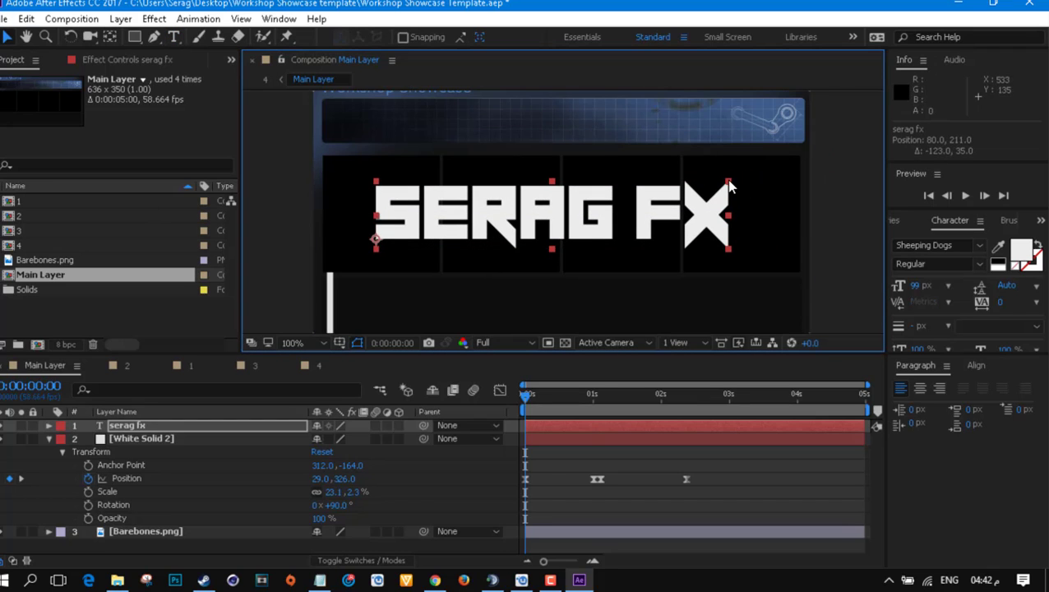
# - Set the text's font size to 94 px and center it across the four panels at position 88, 209
pyautogui.moveTo(914, 285); pyautogui.dragTo(924, 286)
pyautogui.moveTo(643, 230); pyautogui.dragTo(639, 231)
pyautogui.moveTo(920, 286); pyautogui.dragTo(911, 286)
pyautogui.moveTo(705, 238); pyautogui.dragTo(716, 236)
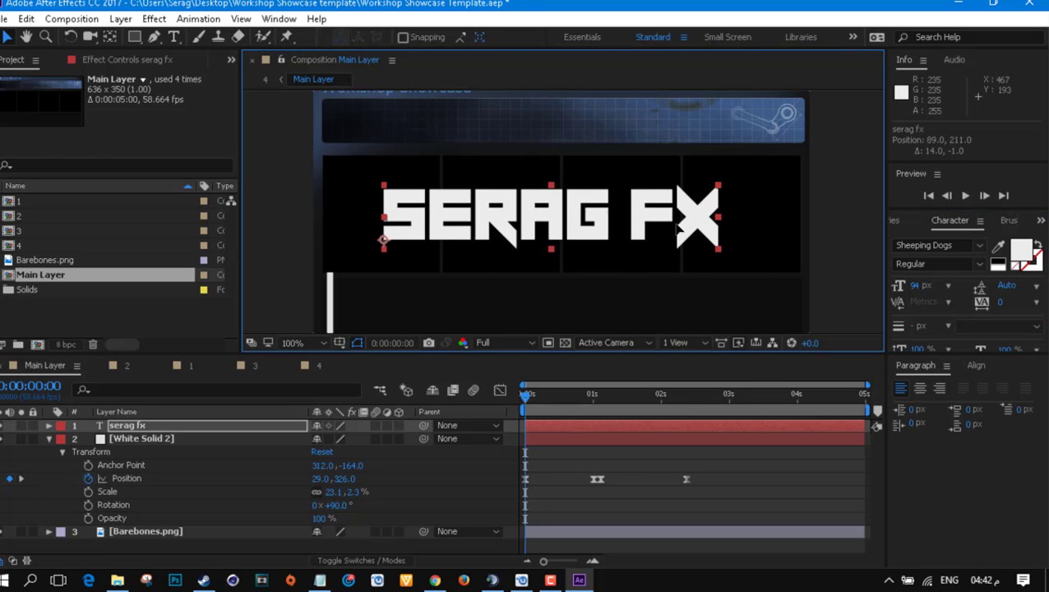
# - Keyframe the text's Opacity at 0% at zero and 0:00:01:19 and 100% at 0:00:01:21, and preview it
pyautogui.moveTo(552, 391); pyautogui.dragTo(620, 409)
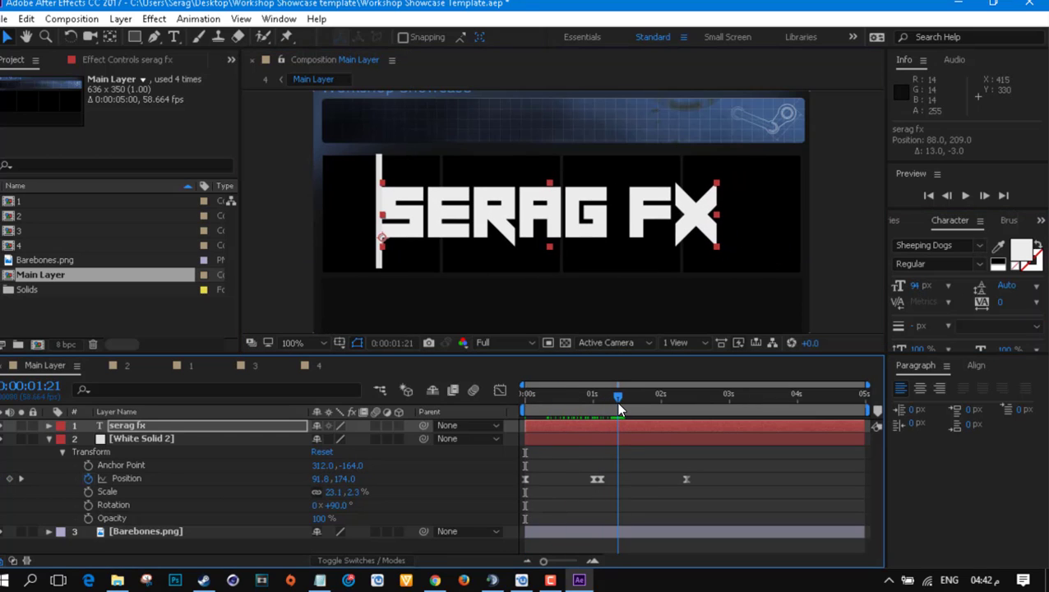
pyautogui.click(49, 426)
pyautogui.click(62, 452)
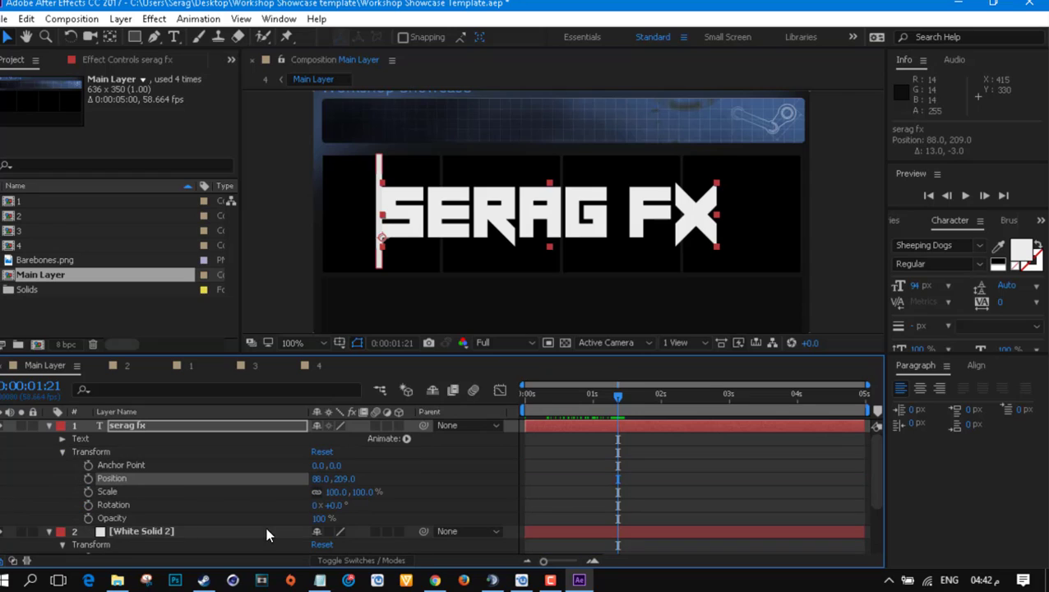
pyautogui.click(89, 518)
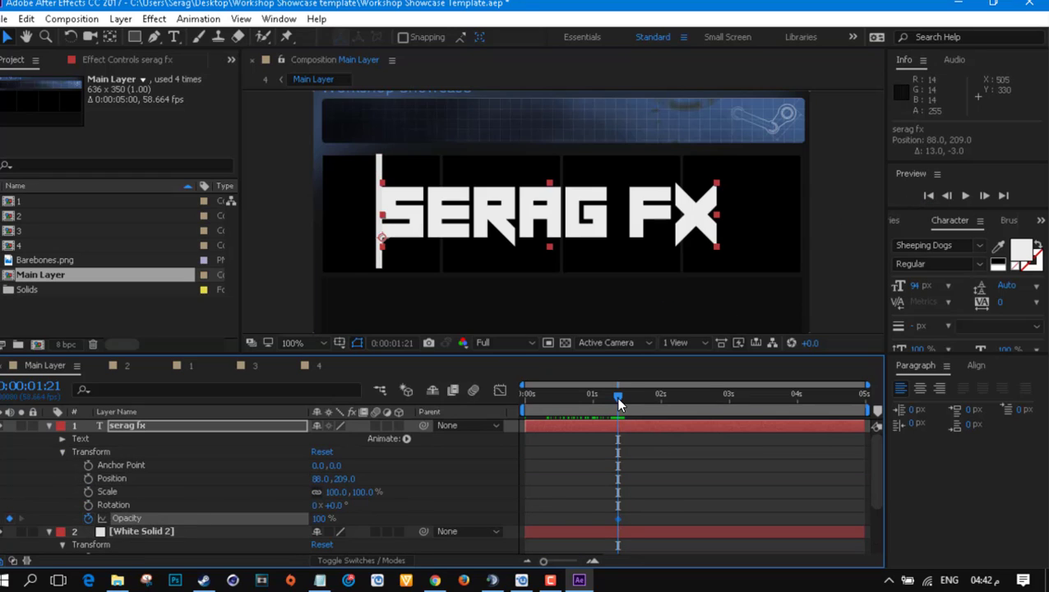
pyautogui.moveTo(618, 403); pyautogui.dragTo(617, 404)
pyautogui.moveTo(330, 519); pyautogui.dragTo(150, 518)
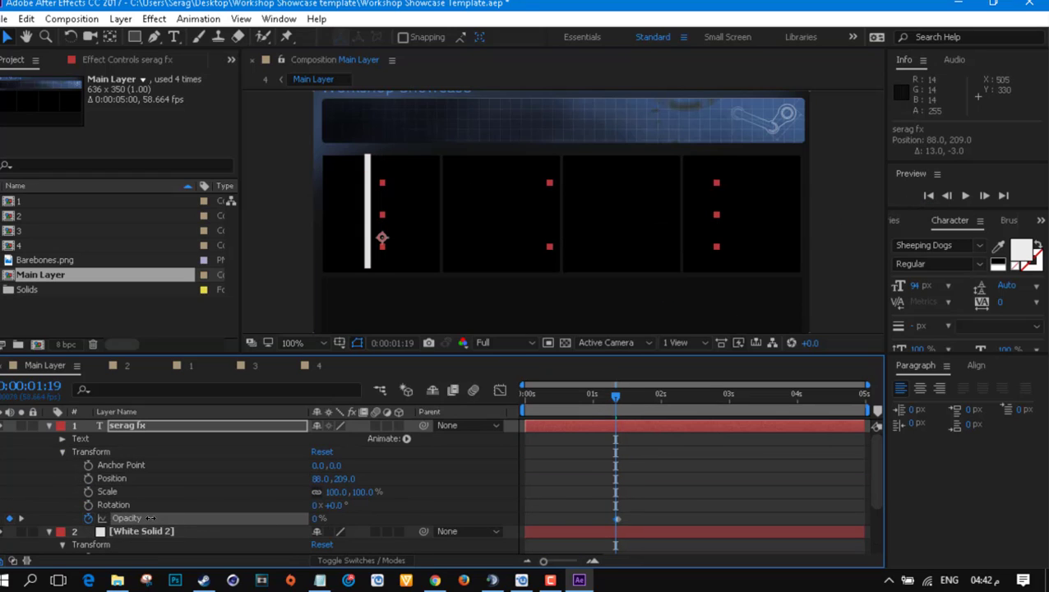
pyautogui.hotkey('ctrl', 'c')
pyautogui.press('Home')
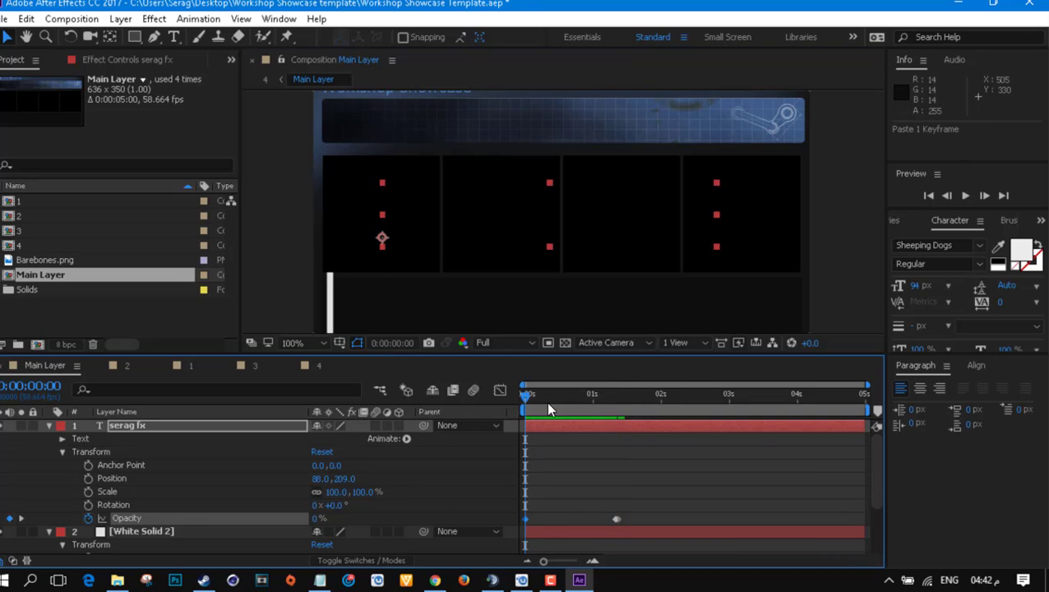
pyautogui.click(965, 196)
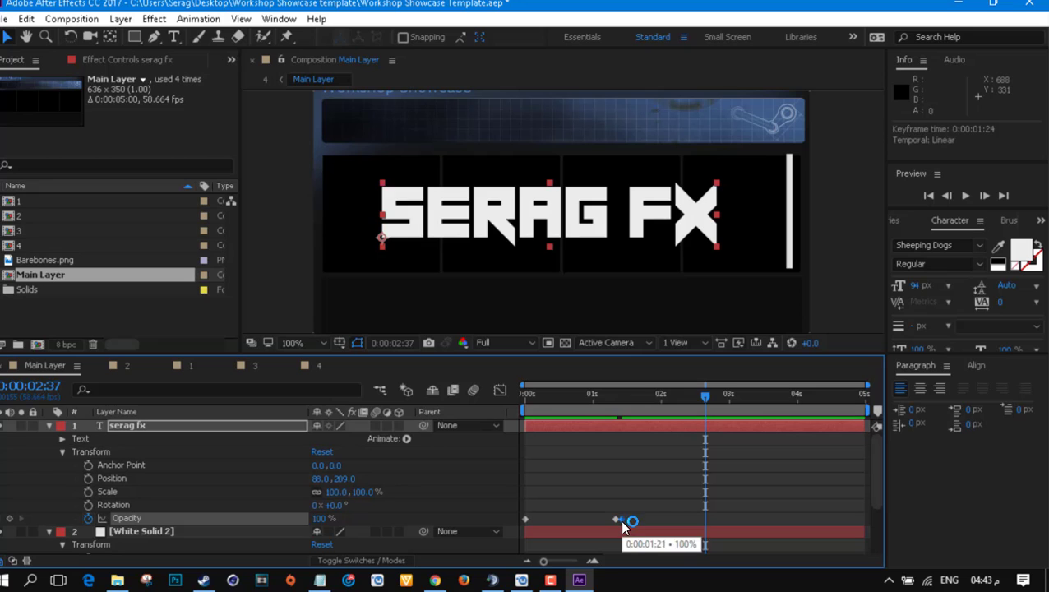
# - Apply Easy Ease to all of the text's Opacity keyframes and preview the animation
pyautogui.moveTo(617, 508); pyautogui.dragTo(536, 513)
pyautogui.rightClick(526, 520)
pyautogui.moveTo(625, 511)
pyautogui.click(757, 404)
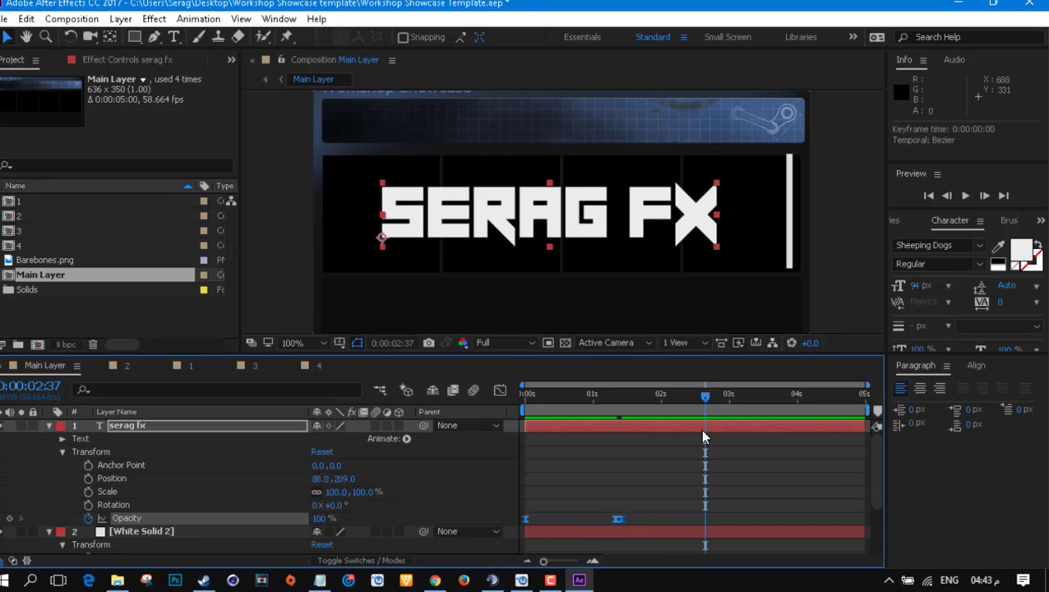
pyautogui.click(966, 196)
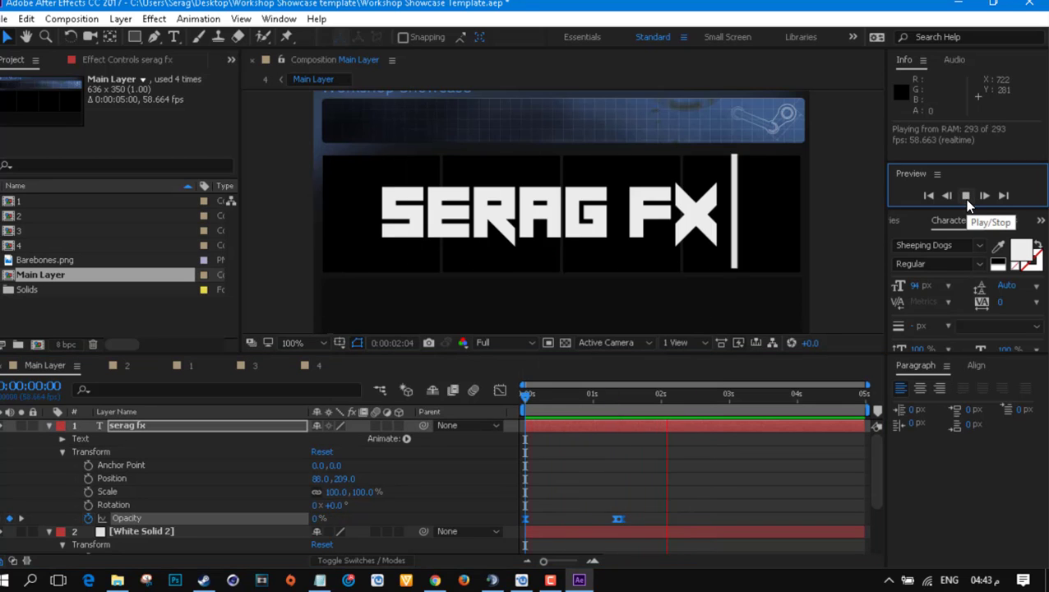
pyautogui.click(966, 198)
# - Move the text's last Opacity keyframe to 0:00:01:45 and preview the slower fade-in
pyautogui.moveTo(683, 402); pyautogui.dragTo(555, 401)
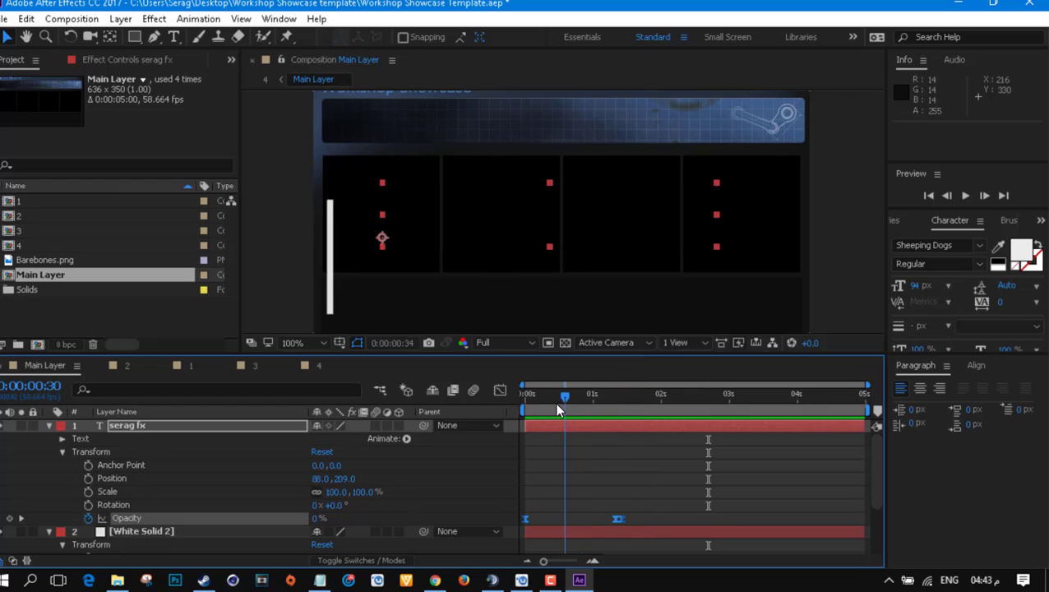
pyautogui.moveTo(621, 519); pyautogui.dragTo(646, 520)
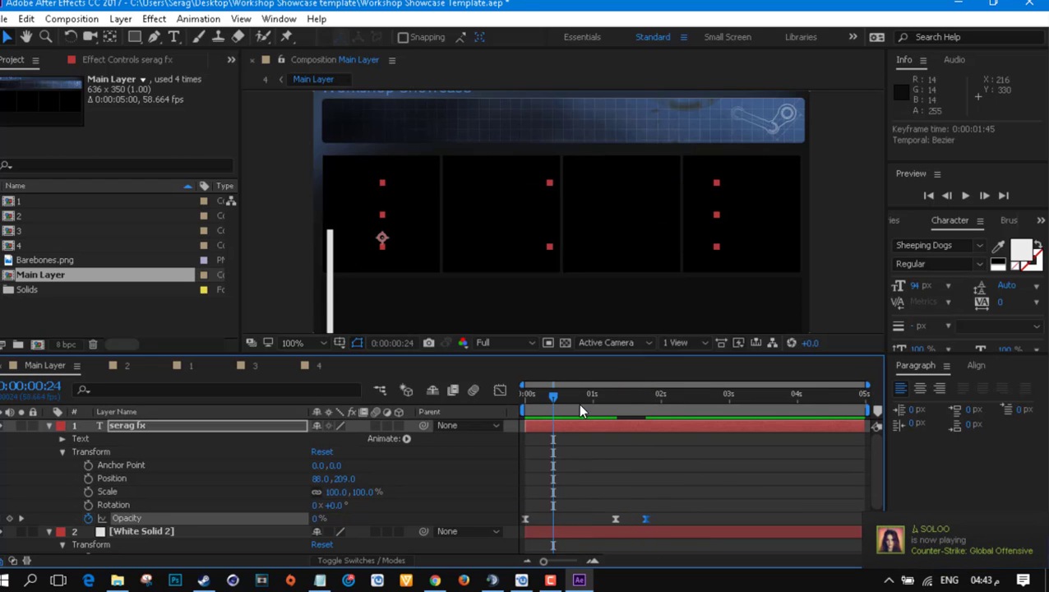
pyautogui.click(966, 197)
pyautogui.press('space')
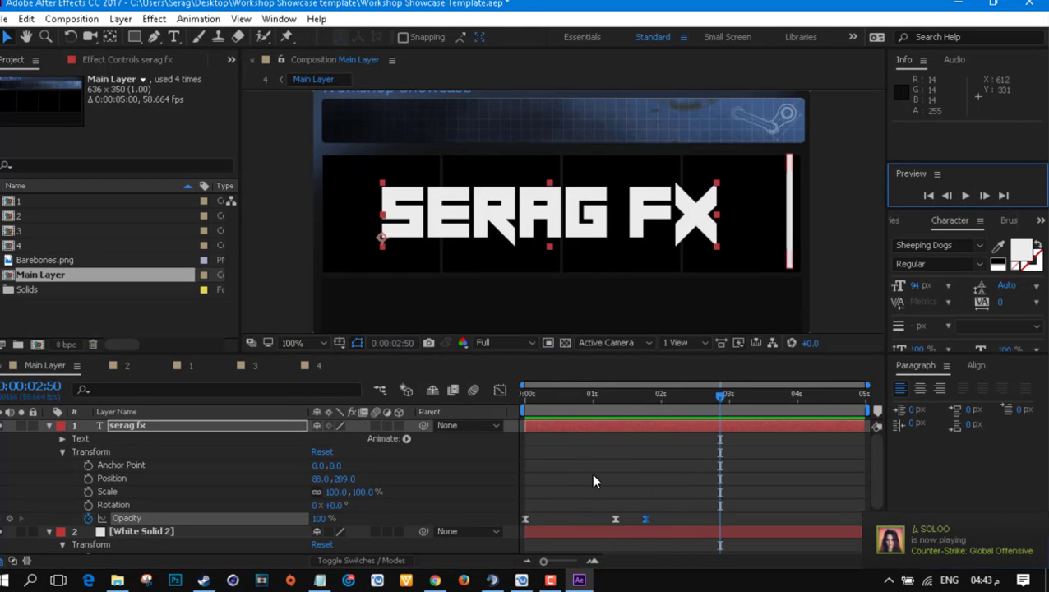
# - Import the dark portrait JPG from the Desktop and add it to the Main Layer timeline directly below White Solid 2
pyautogui.rightClick(155, 311)
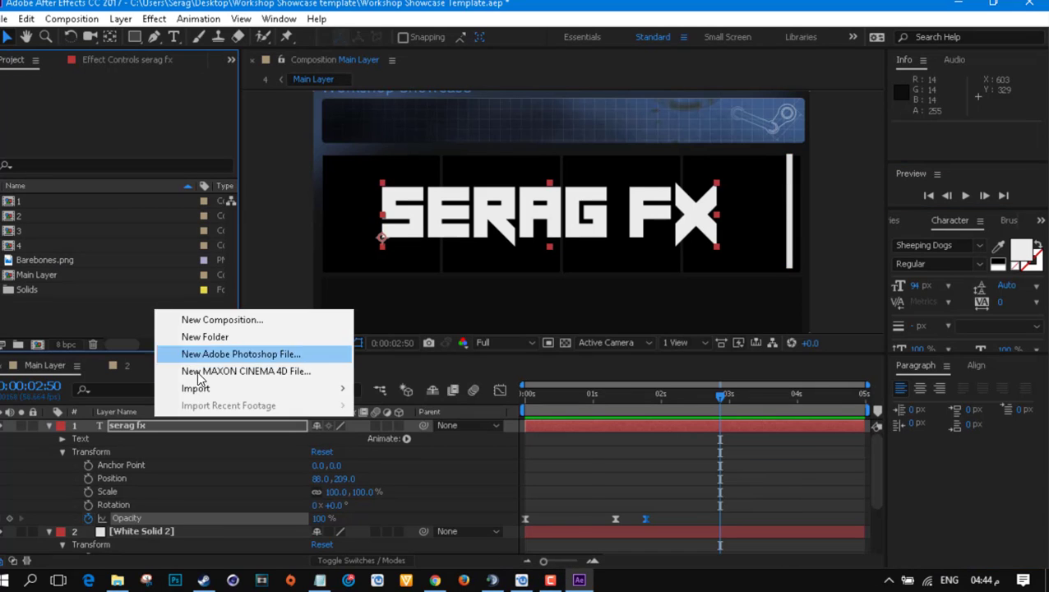
pyautogui.press('Escape')
pyautogui.hotkey('ctrl', 'i')
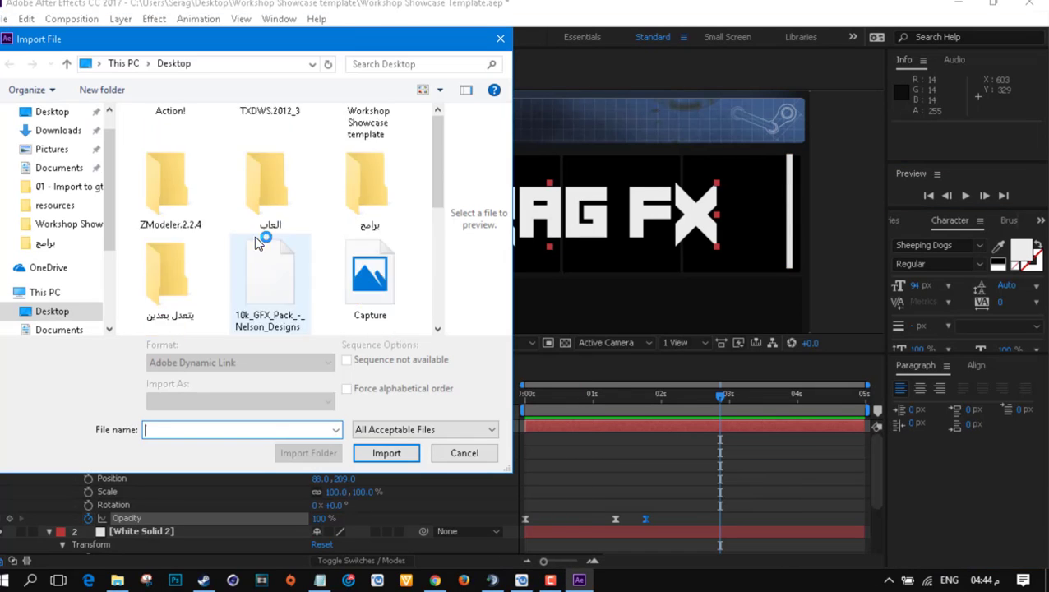
pyautogui.scroll(-3, 304, 279)
pyautogui.click(168, 175)
pyautogui.press('Return')
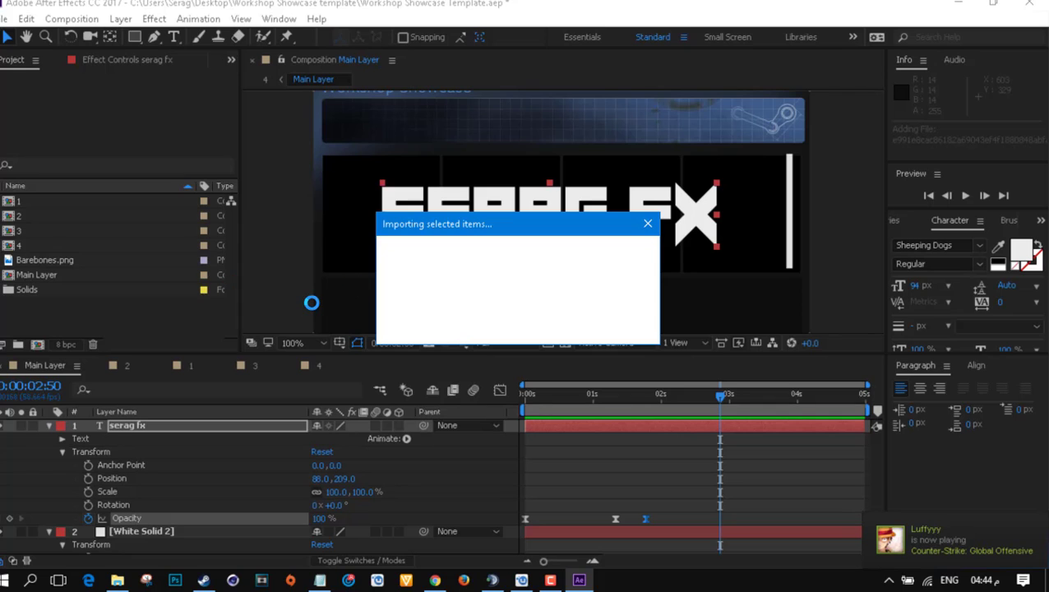
pyautogui.moveTo(69, 281); pyautogui.dragTo(200, 520)
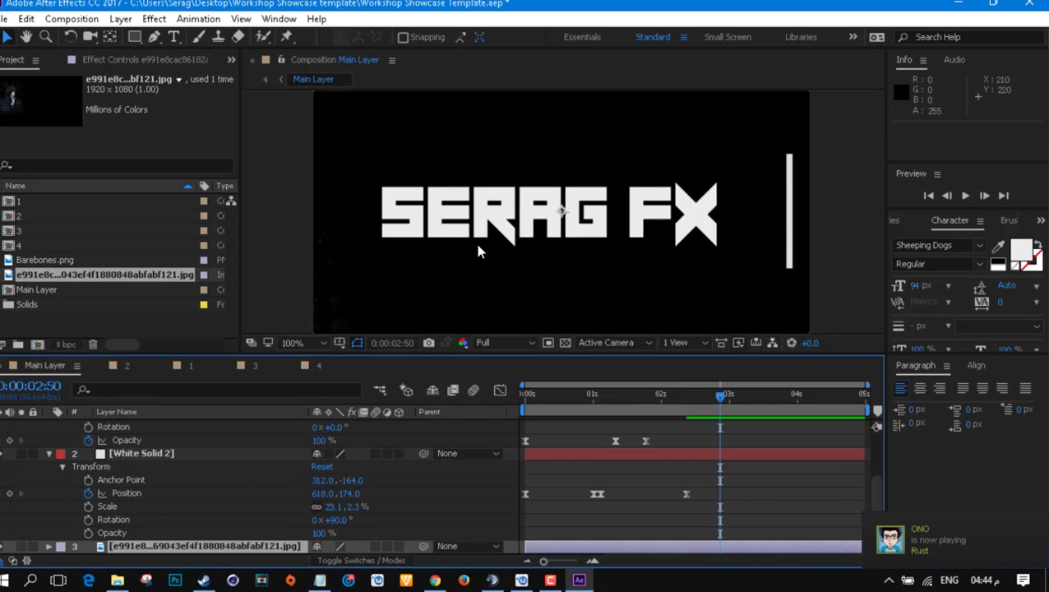
# - Move the portrait layer below Barebones.png and place it at 865, 236 so the face is centered in the panels
pyautogui.scroll(-2, 125, 538)
pyautogui.moveTo(125, 535); pyautogui.dragTo(147, 556)
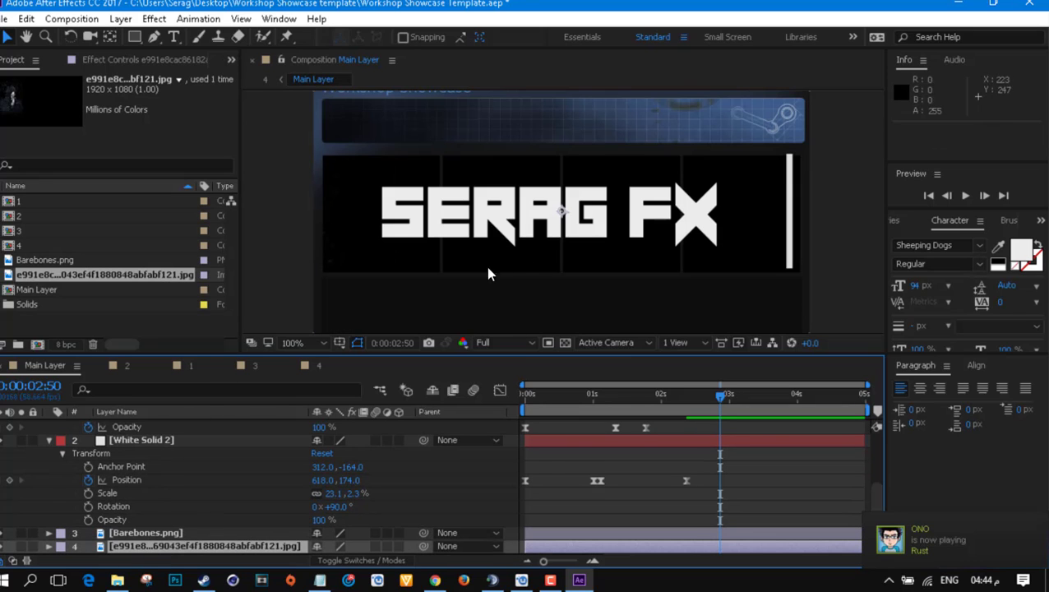
pyautogui.moveTo(562, 211); pyautogui.dragTo(785, 242)
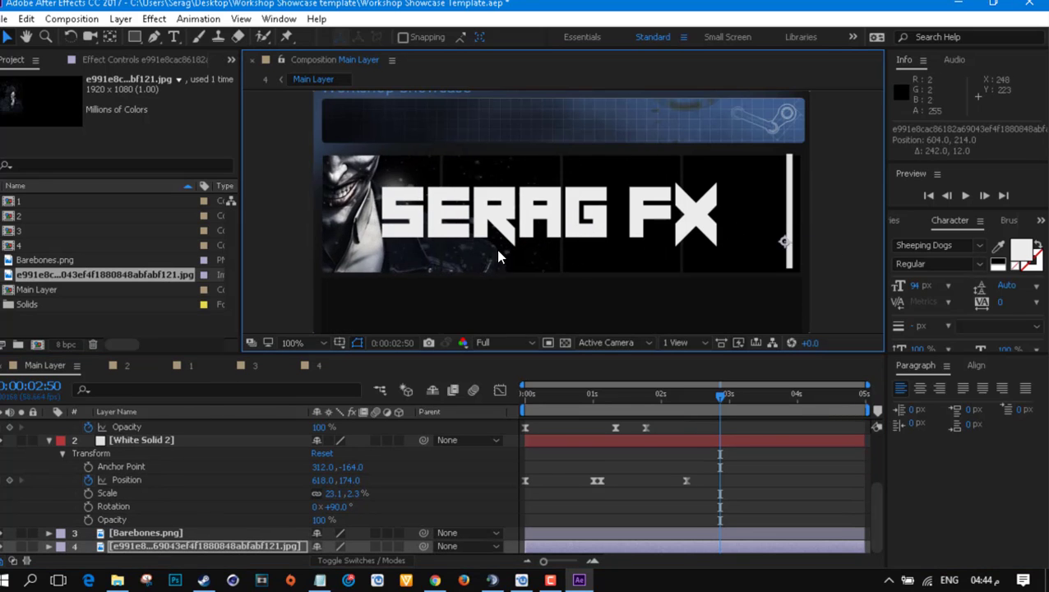
pyautogui.moveTo(499, 257); pyautogui.dragTo(701, 272)
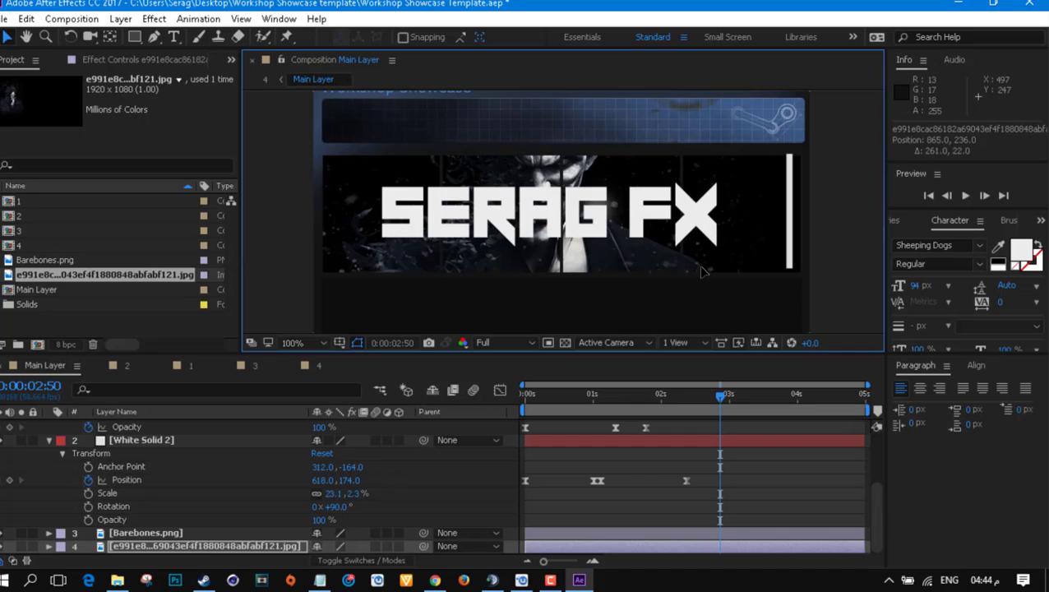
# - Preview the complete Main Layer animation with the bar, the text and the background portrait
pyautogui.press('space')
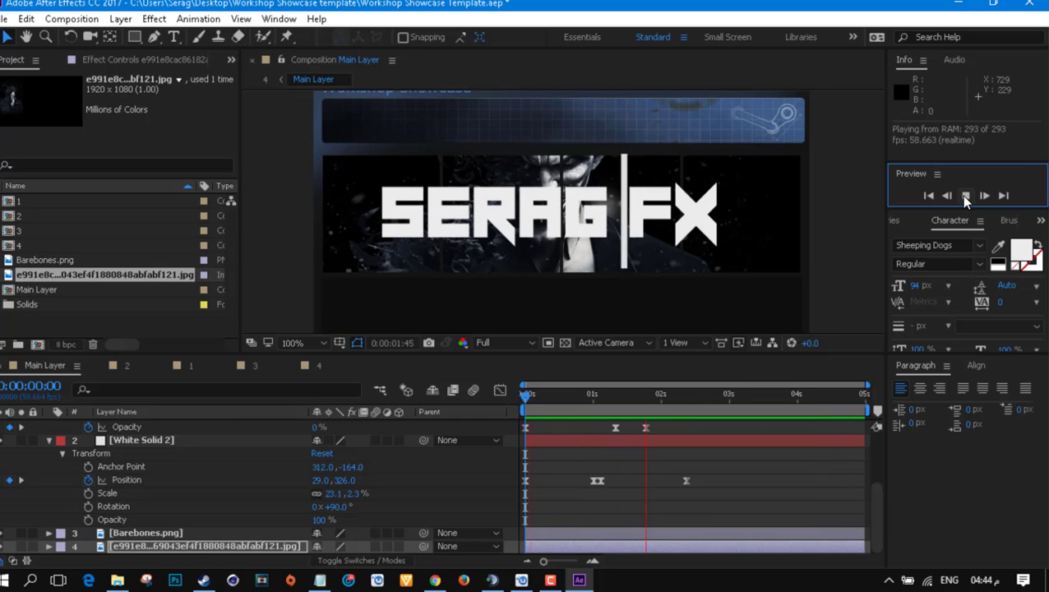
pyautogui.click(965, 197)
pyautogui.moveTo(684, 396); pyautogui.dragTo(745, 423)
pyautogui.press('space')
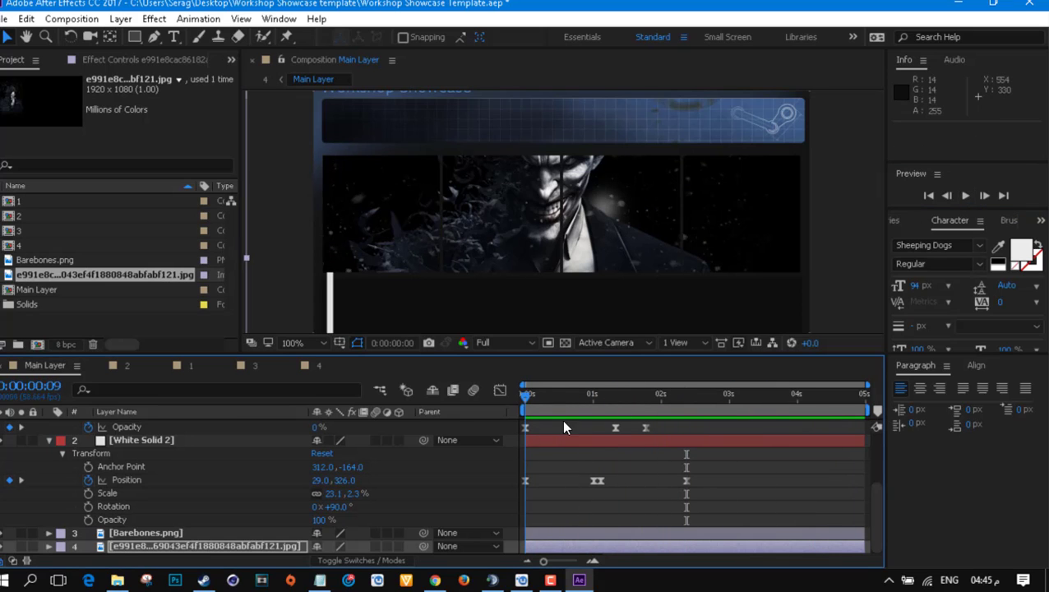
pyautogui.scroll(2, 616, 467)
pyautogui.scroll(-3, 615, 467)
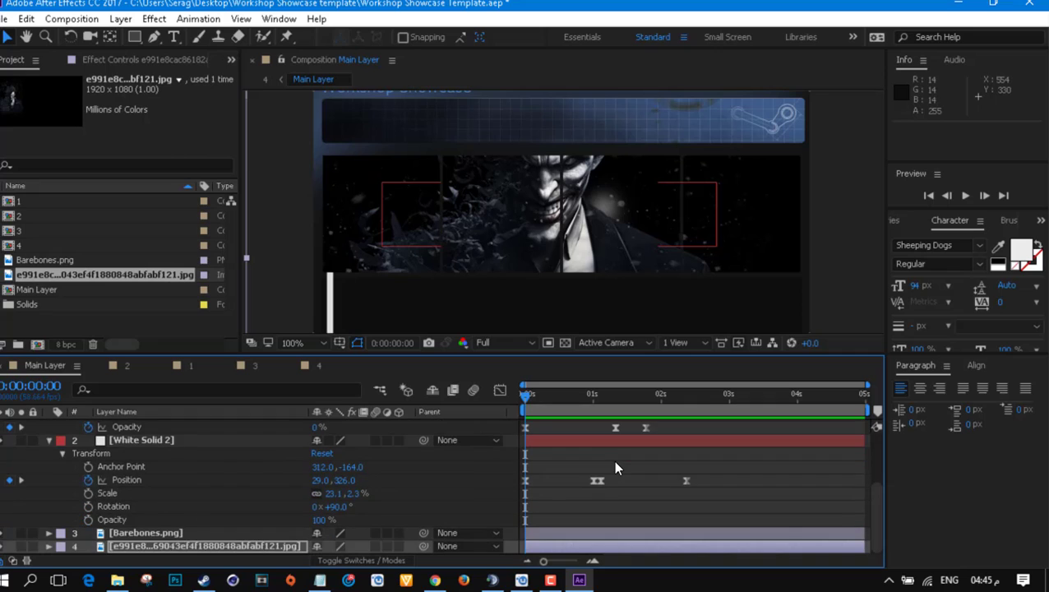
pyautogui.scroll(3, 615, 467)
pyautogui.click(968, 201)
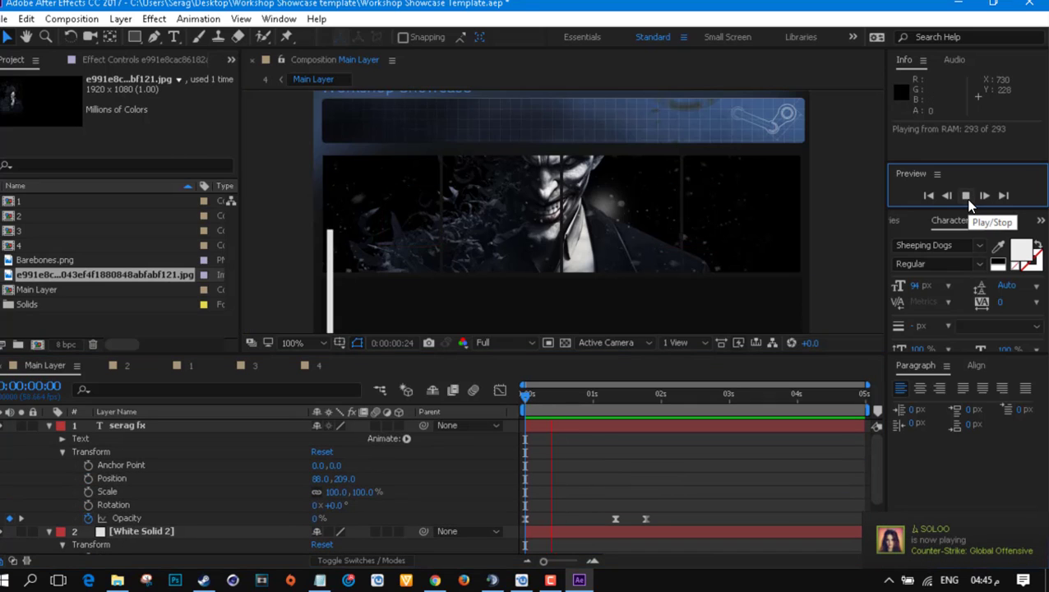
pyautogui.click(967, 197)
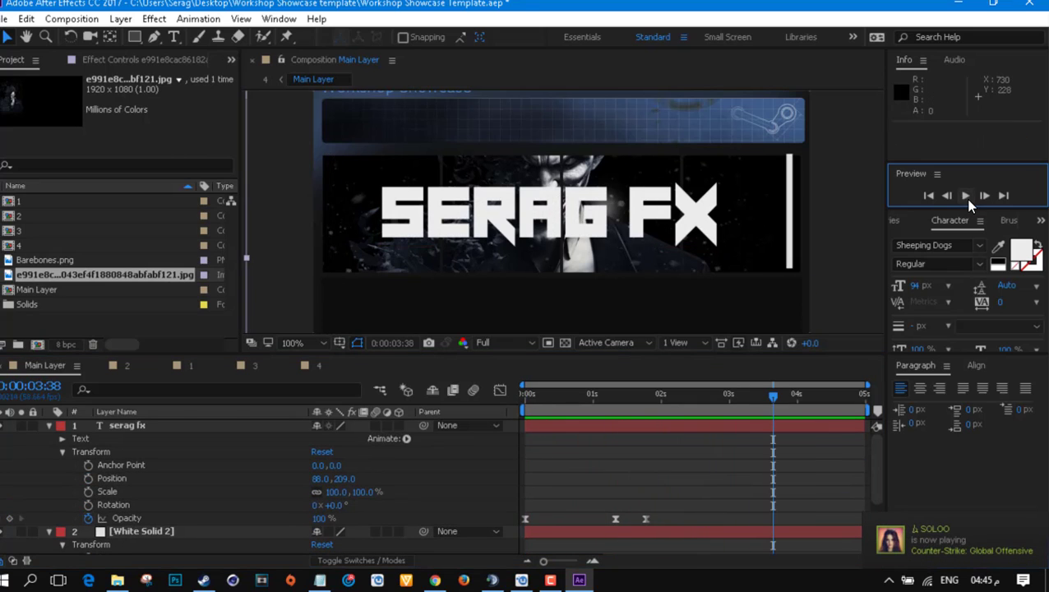
# - Reorder the timelines so composition 1 comes before 2, and look through the four panel compositions, ending on composition 1
pyautogui.moveTo(187, 366); pyautogui.dragTo(126, 366)
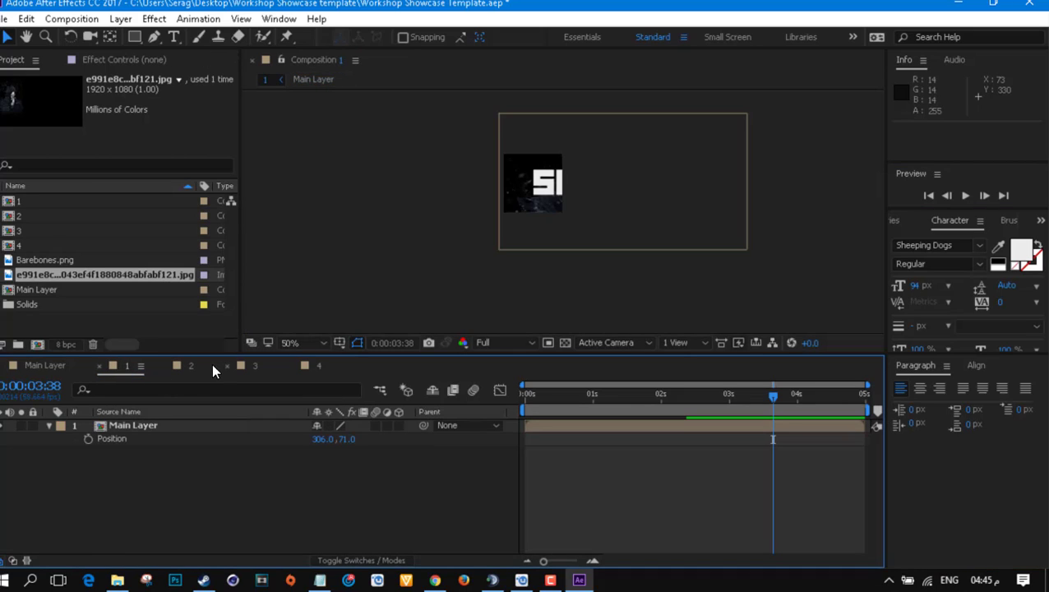
pyautogui.click(211, 368)
pyautogui.click(280, 367)
pyautogui.click(302, 370)
pyautogui.click(129, 368)
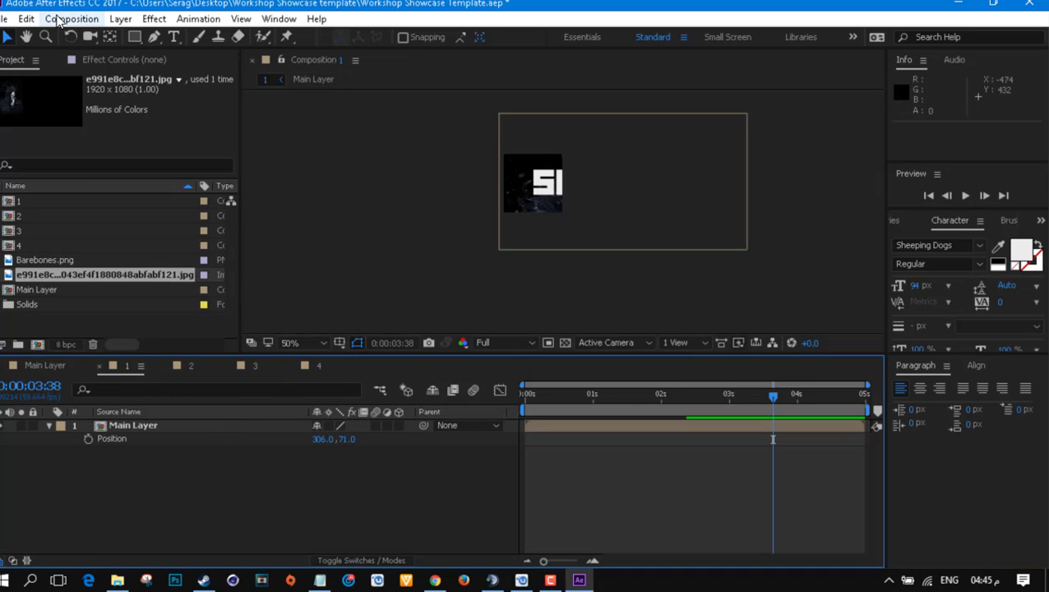
# - Add composition 1 to the render queue and enlarge the Render Queue to show all its entries
pyautogui.click(59, 19)
pyautogui.click(139, 169)
pyautogui.moveTo(466, 353); pyautogui.dragTo(465, 488)
pyautogui.click(349, 292)
# - Delete every render queue entry for compositions 1 to 4, close the Render Queue and make the timeline area taller again
pyautogui.click(363, 443)
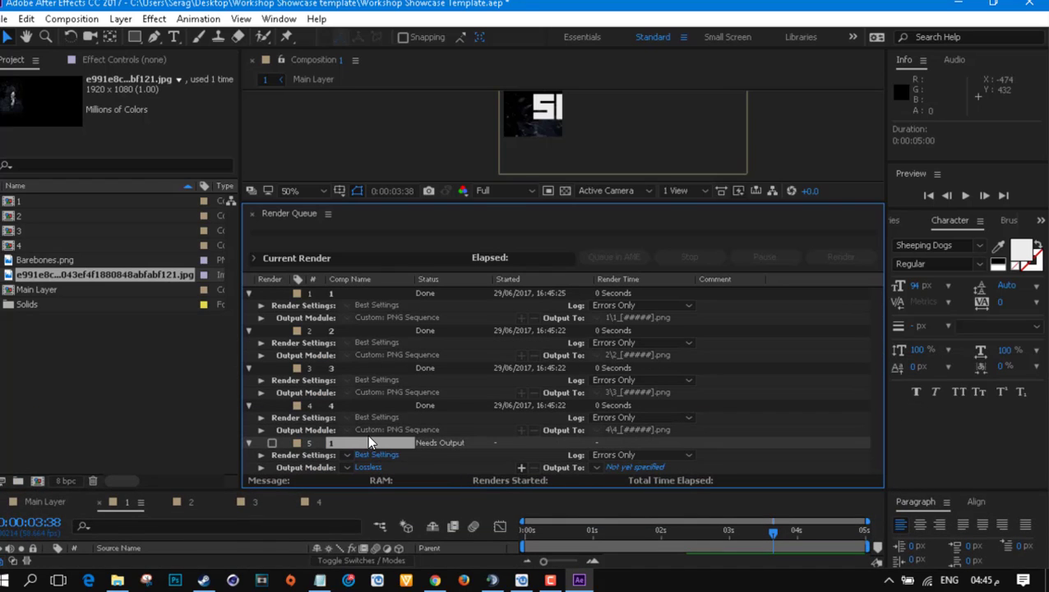
pyautogui.press('Delete')
pyautogui.click(353, 305)
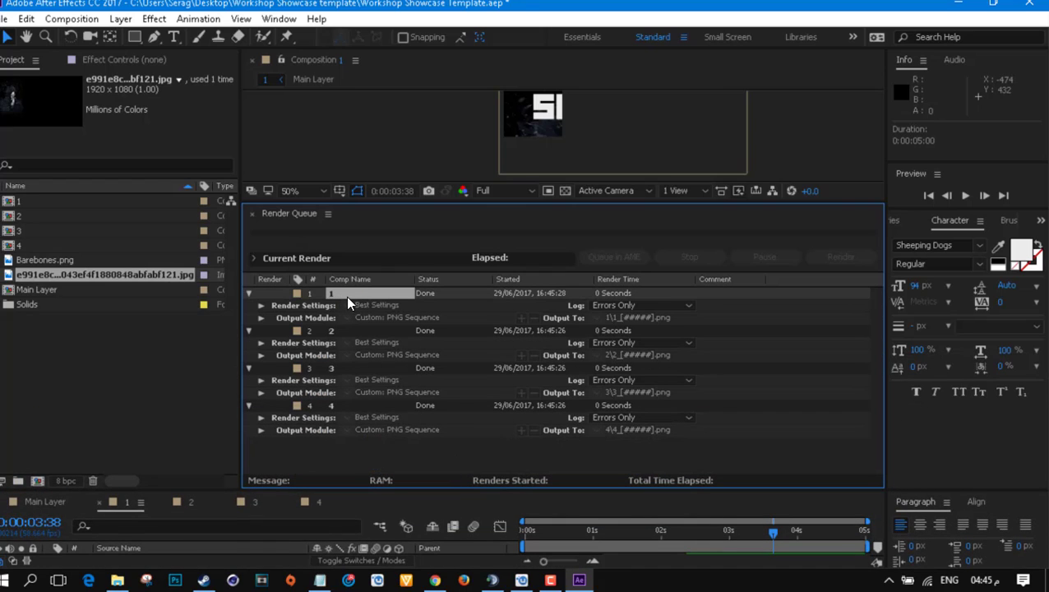
pyautogui.press('Delete')
pyautogui.click(351, 294)
pyautogui.press('Delete')
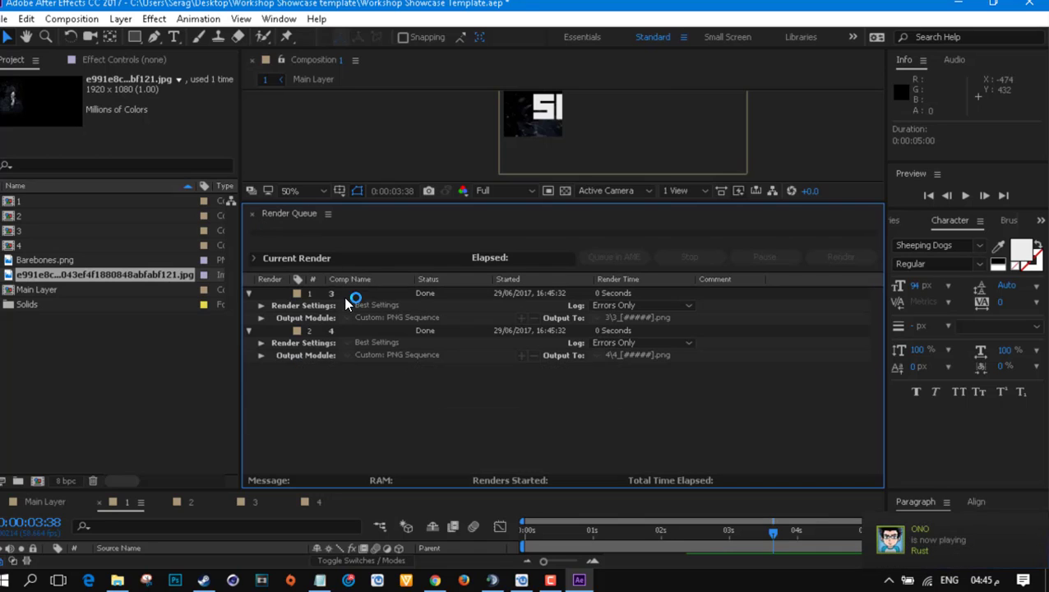
pyautogui.click(349, 295)
pyautogui.press('Delete')
pyautogui.doubleClick(347, 296)
pyautogui.click(341, 292)
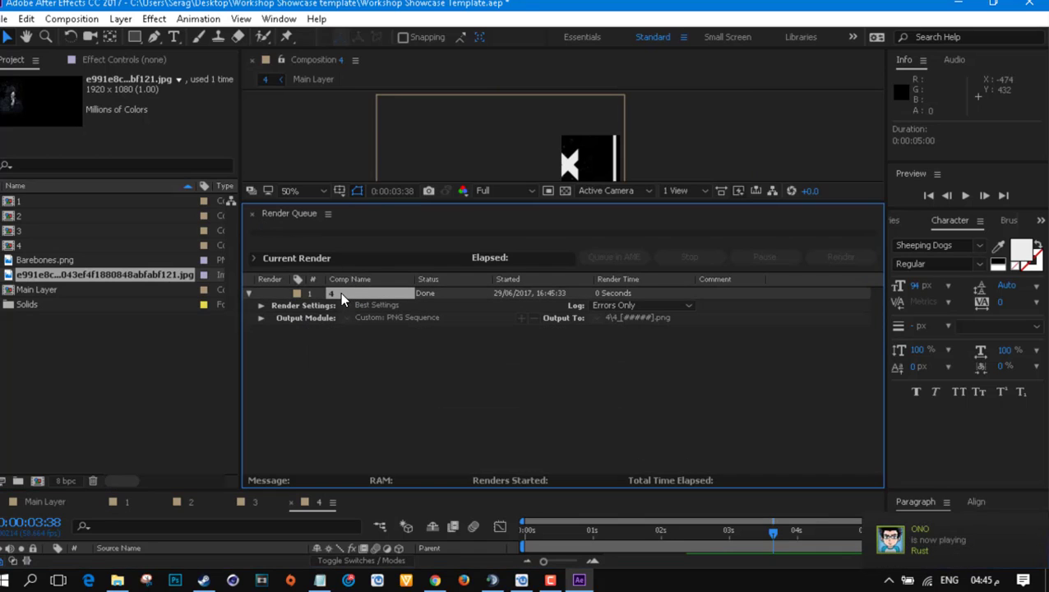
pyautogui.press('Delete')
pyautogui.click(252, 213)
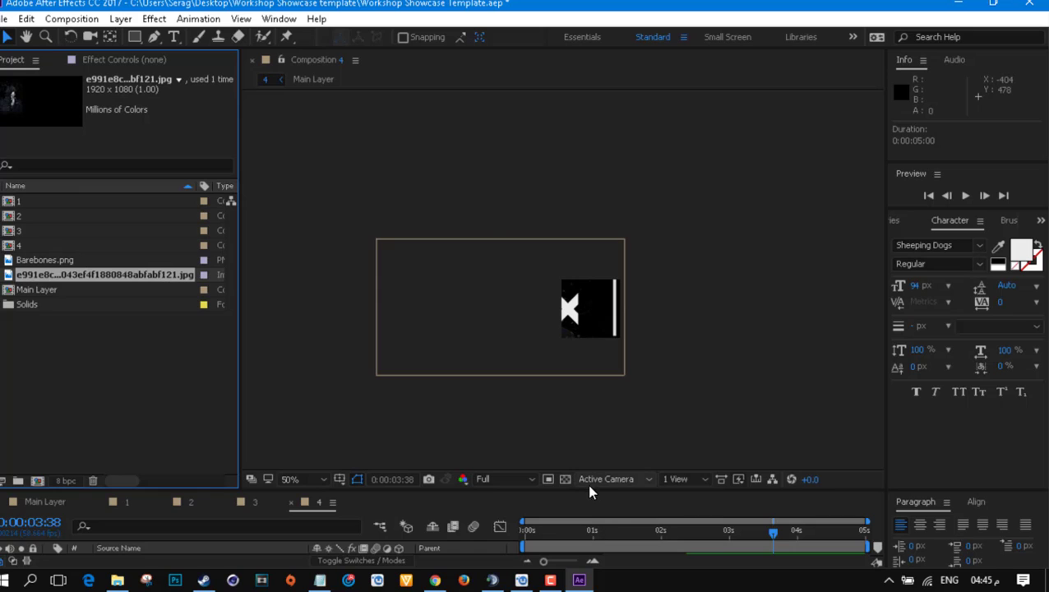
pyautogui.moveTo(589, 492); pyautogui.dragTo(589, 369)
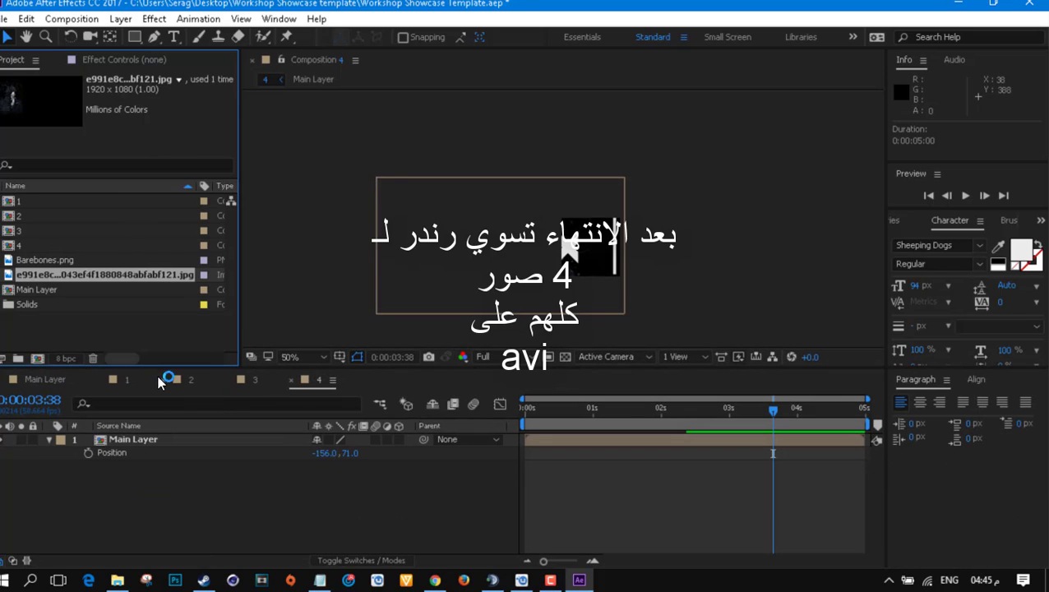
# - Add compositions 1, 2, 3 and 4 to the render queue in that order
pyautogui.click(127, 379)
pyautogui.click(72, 18)
pyautogui.click(91, 166)
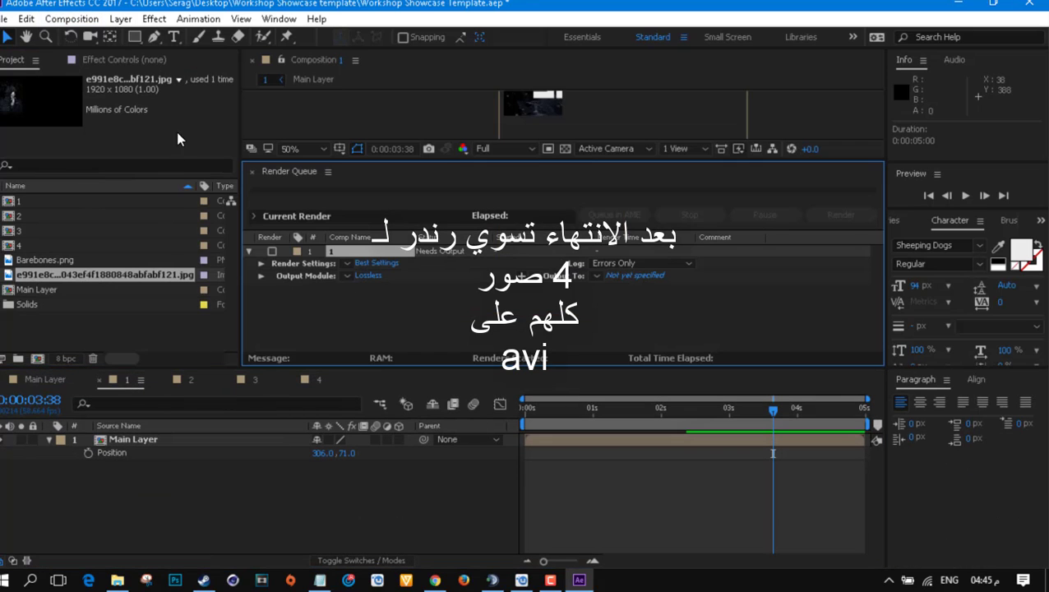
pyautogui.click(190, 379)
pyautogui.click(72, 18)
pyautogui.click(90, 165)
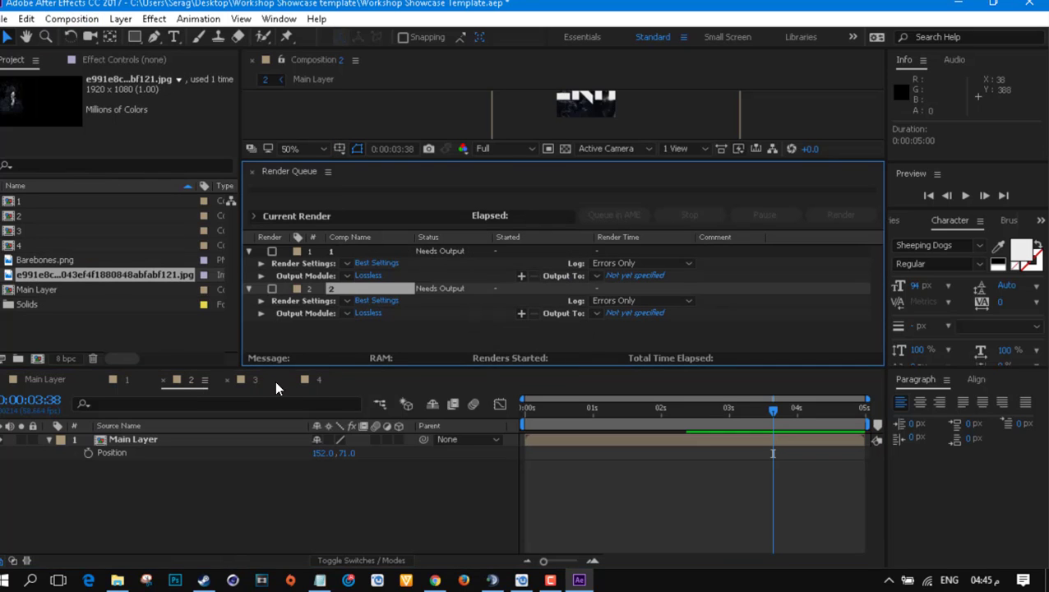
pyautogui.click(255, 379)
pyautogui.click(72, 18)
pyautogui.click(90, 166)
pyautogui.click(318, 379)
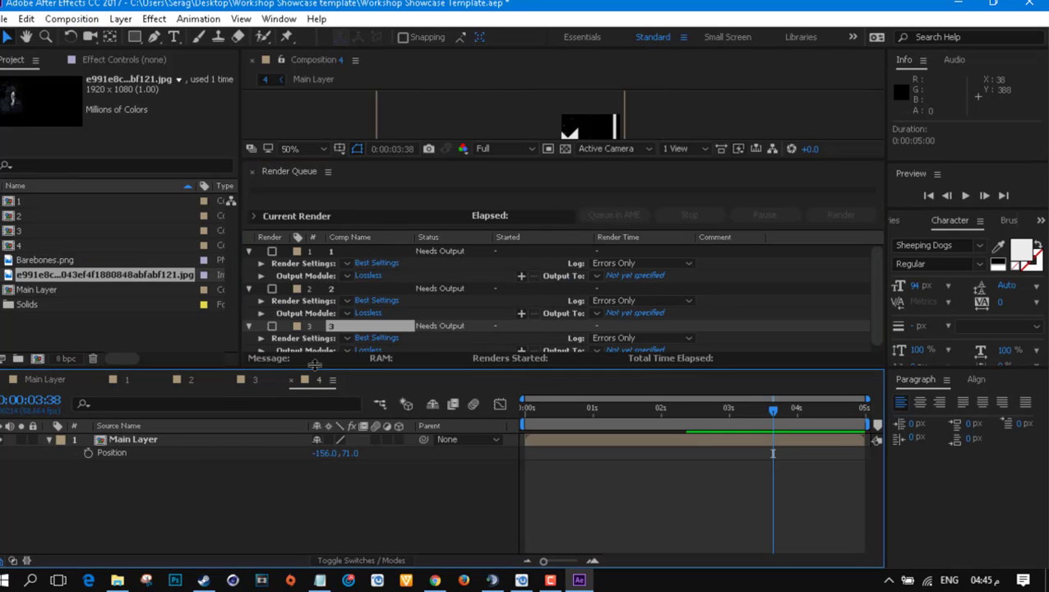
pyautogui.click(72, 18)
pyautogui.click(91, 164)
# - Set composition 1's render settings to Best quality, Full resolution and Current Settings for Proxy Use
pyautogui.scroll(2, 378, 240)
pyautogui.click(356, 253)
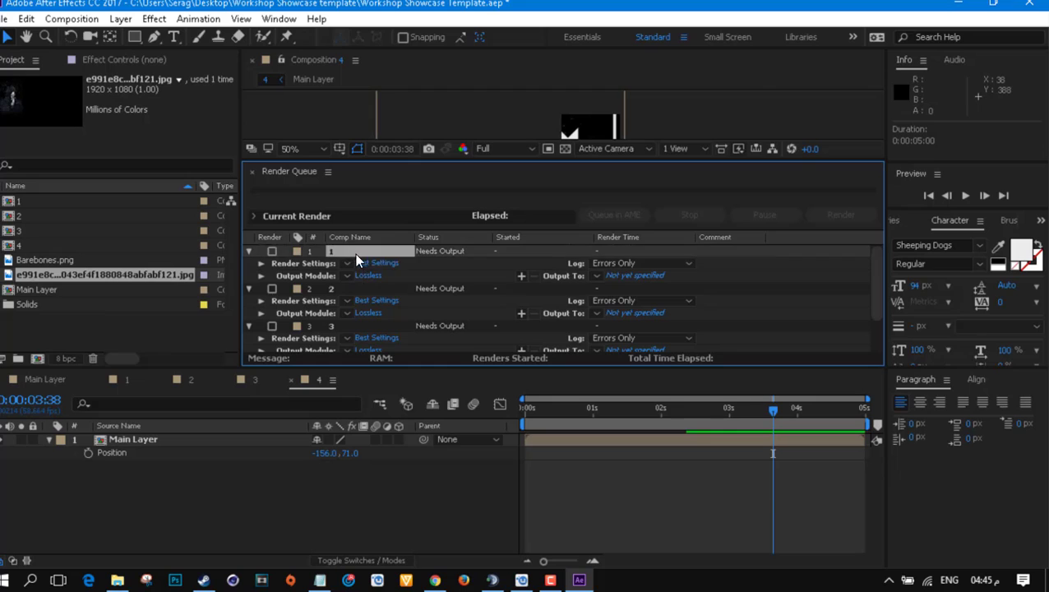
pyautogui.click(374, 263)
pyautogui.click(649, 117)
pyautogui.click(654, 135)
pyautogui.click(396, 117)
pyautogui.click(395, 158)
pyautogui.click(391, 140)
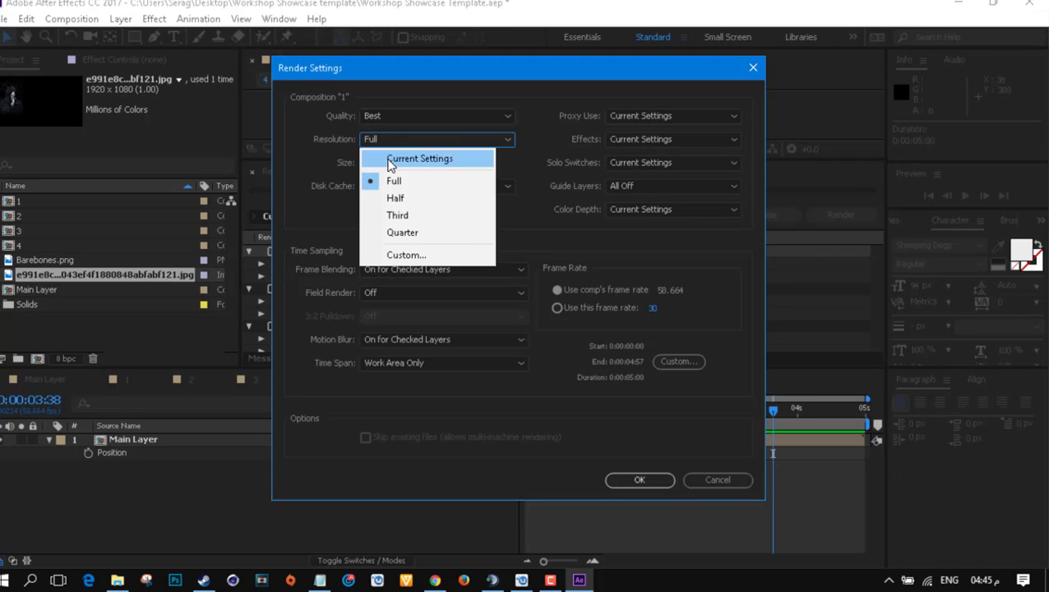
pyautogui.click(395, 181)
pyautogui.click(640, 479)
# - Set composition 1's output module to AVI and its output file to 1 on the Desktop
pyautogui.click(379, 279)
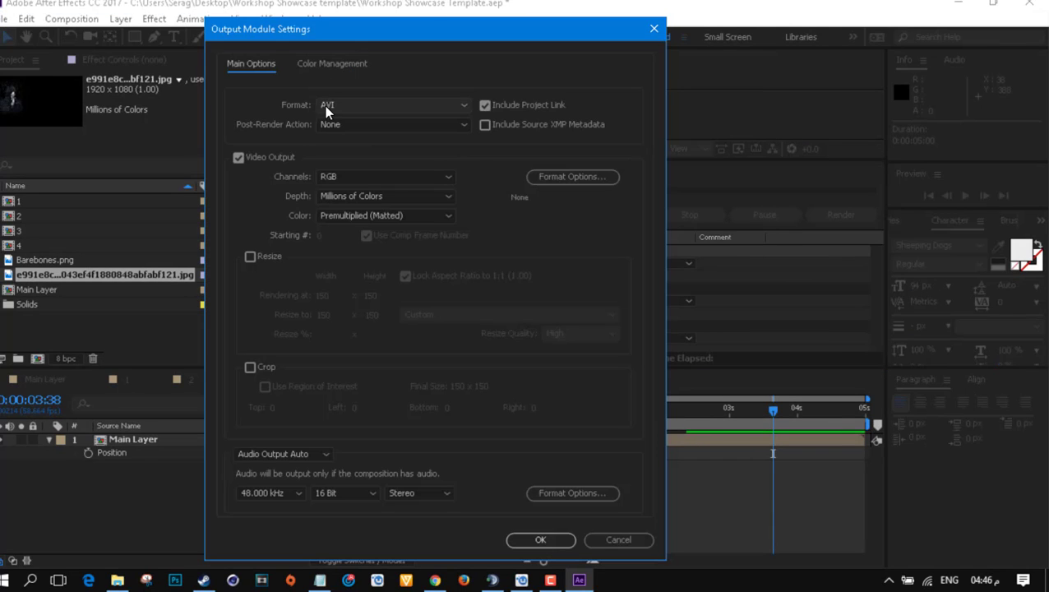
pyautogui.click(541, 539)
pyautogui.click(629, 276)
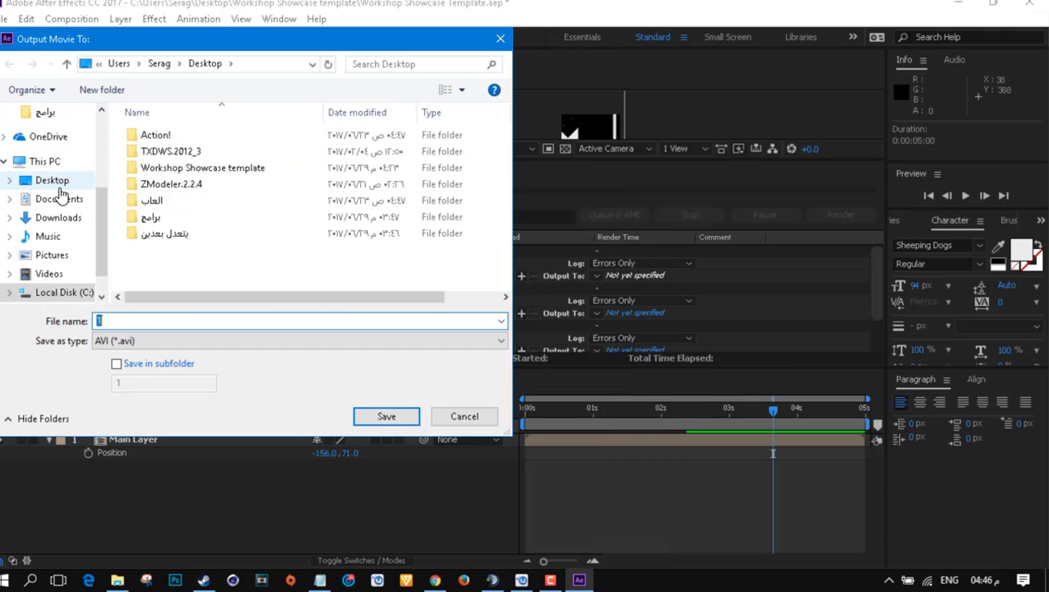
pyautogui.click(57, 186)
pyautogui.click(387, 417)
# - Set composition 2's Proxy Use to Current Settings, its output format to AVI and its output file to 2.avi
pyautogui.click(372, 300)
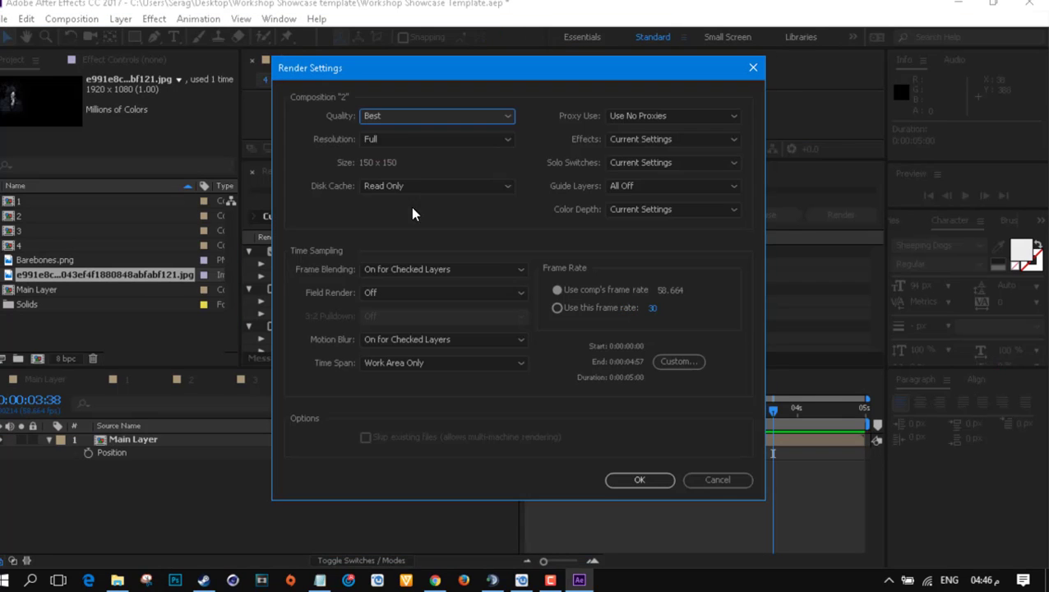
pyautogui.click(644, 120)
pyautogui.click(641, 139)
pyautogui.click(640, 479)
pyautogui.click(370, 315)
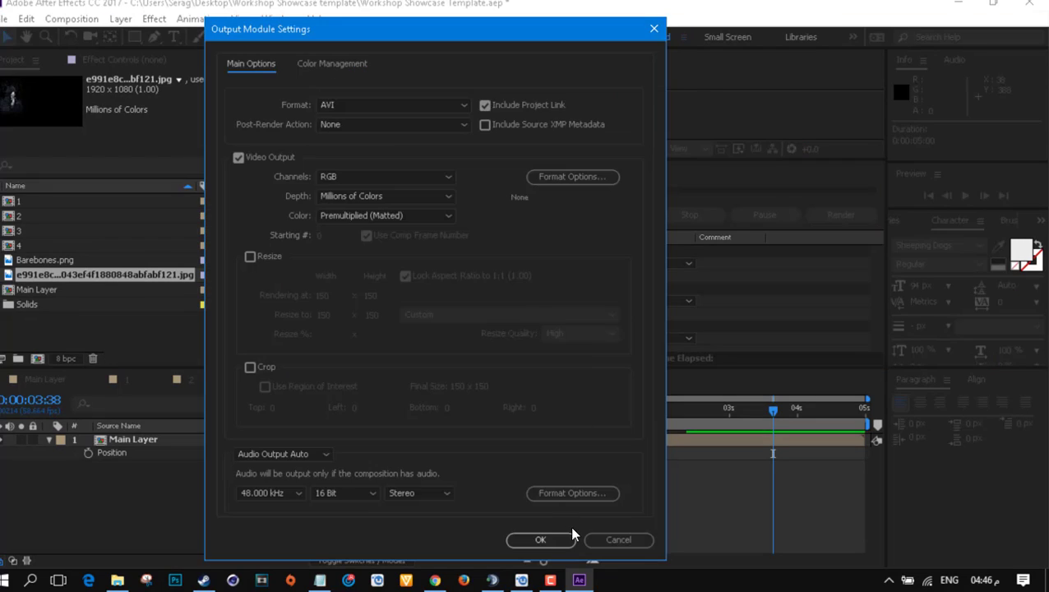
pyautogui.click(549, 541)
pyautogui.click(407, 413)
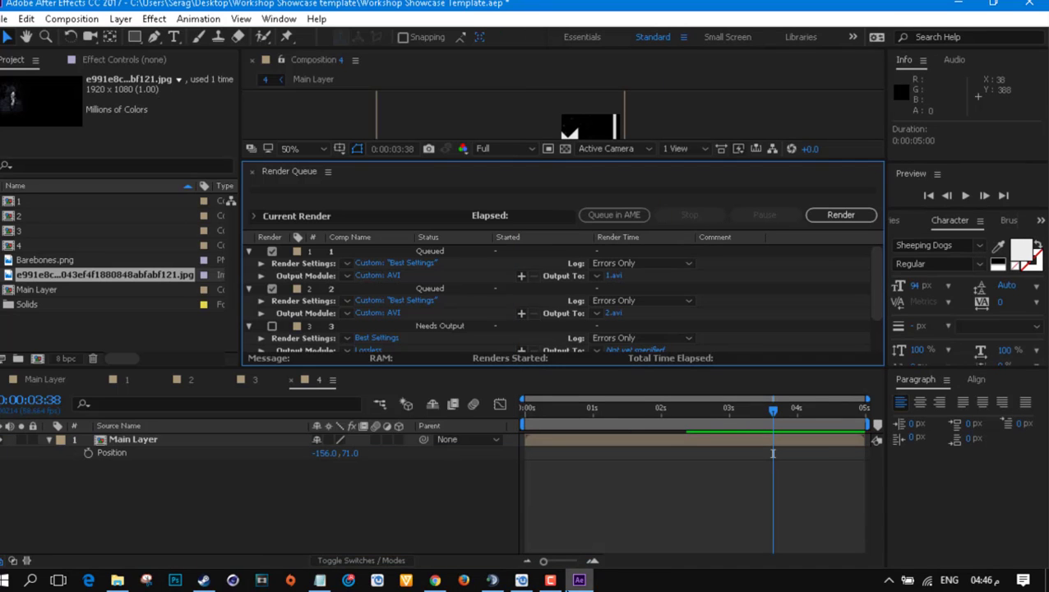
# - Render the four queued compositions to their AVI files
pyautogui.moveTo(956, 535)
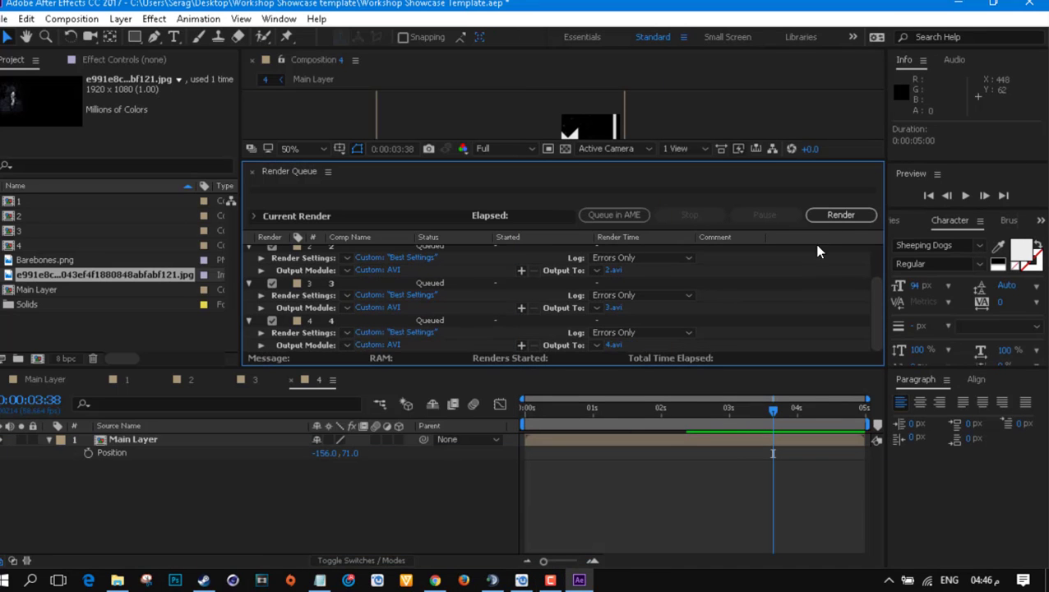
pyautogui.click(855, 215)
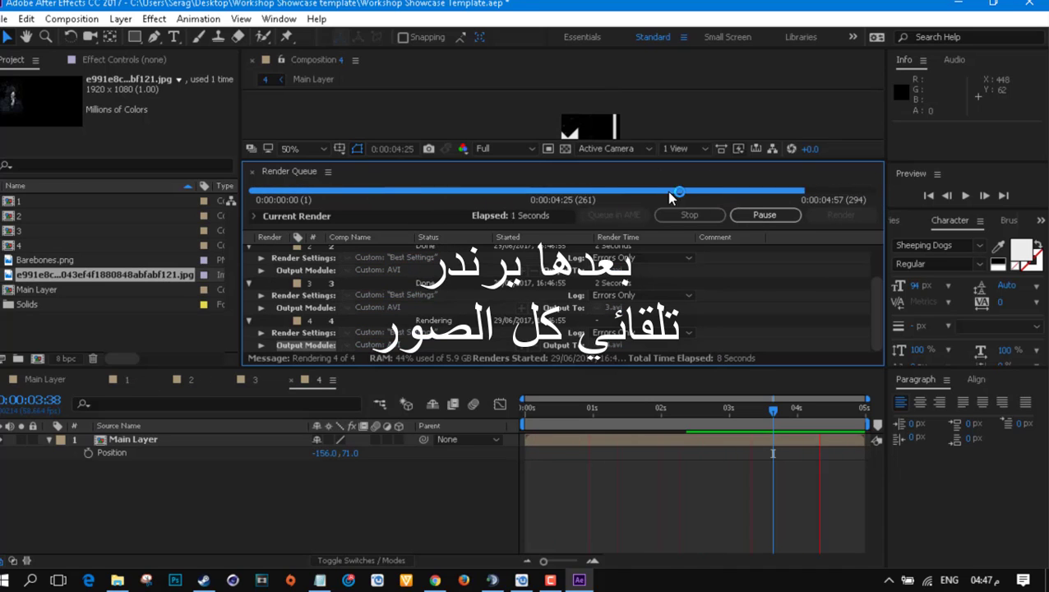
# - Close After Effects and the Workshop Showcase template folder window
pyautogui.click(1030, 3)
pyautogui.click(567, 307)
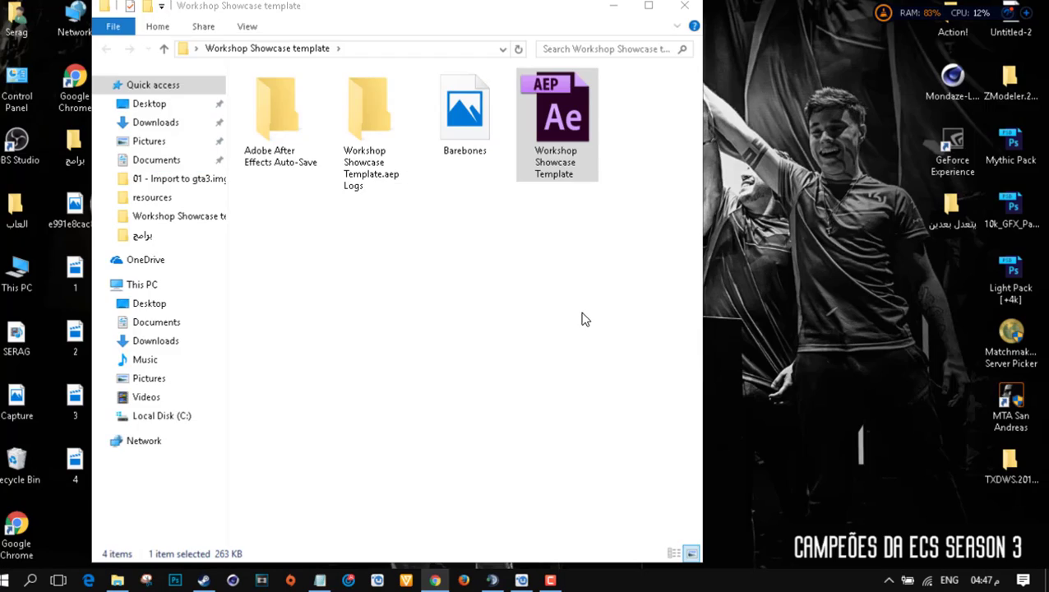
pyautogui.click(678, 5)
# - Move the four rendered videos 1 to 4 together into free space around the middle of the desktop
pyautogui.moveTo(96, 363); pyautogui.dragTo(71, 284)
pyautogui.moveTo(74, 271); pyautogui.dragTo(485, 144)
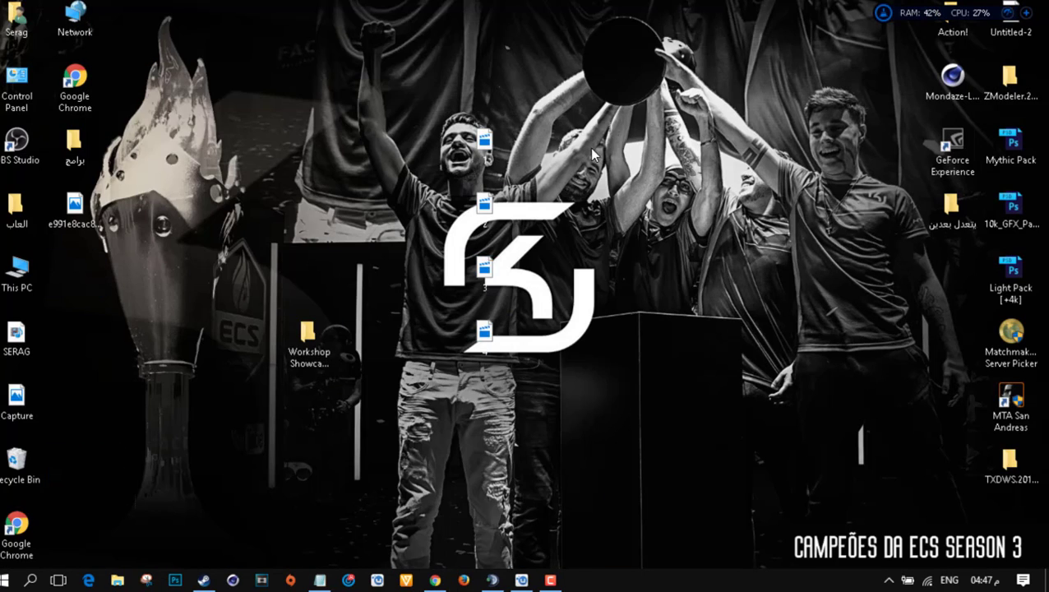
pyautogui.click(489, 357)
pyautogui.moveTo(606, 381); pyautogui.dragTo(469, 144)
pyautogui.moveTo(481, 136); pyautogui.dragTo(656, 136)
pyautogui.click(567, 371)
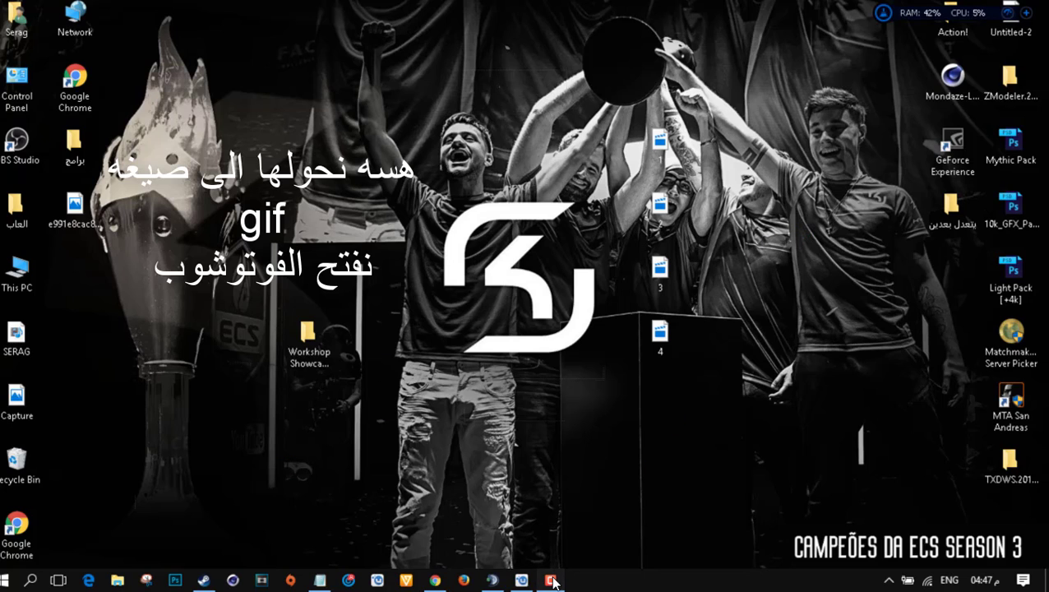
# - Switch to Photoshop and open the four rendered videos 1, 2, 3 and 4 from the Desktop
pyautogui.click(553, 583)
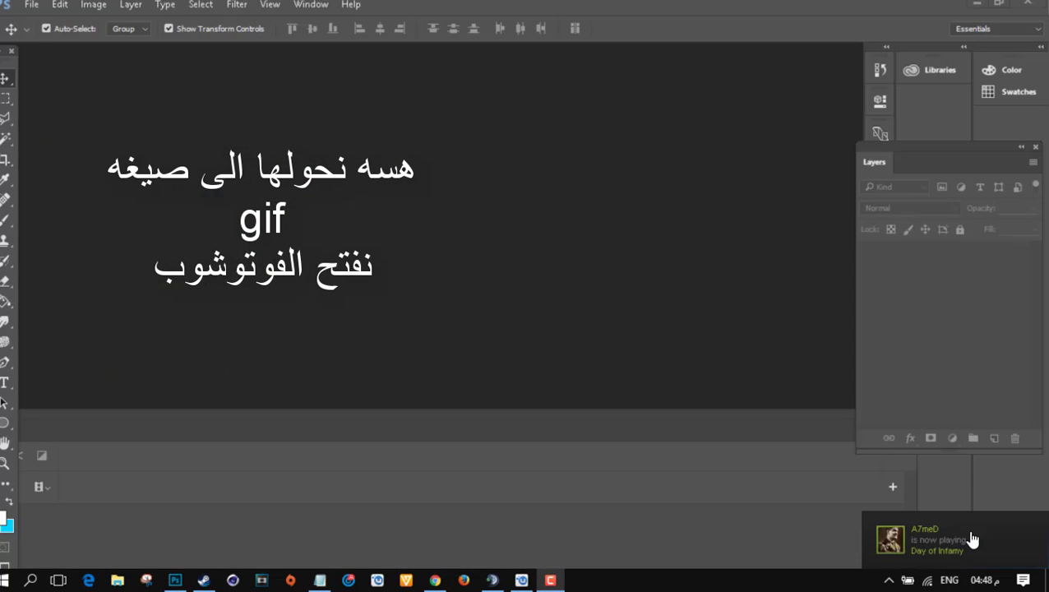
pyautogui.click(31, 4)
pyautogui.click(48, 37)
pyautogui.scroll(-5, 299, 179)
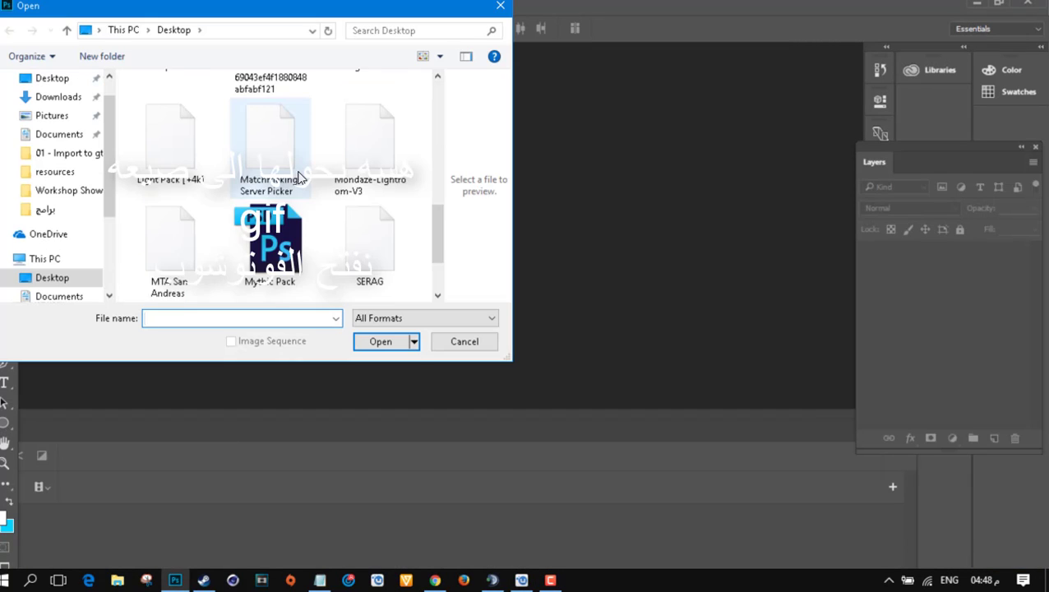
pyautogui.scroll(3, 298, 179)
pyautogui.click(271, 127)
pyautogui.keyDown('ctrl'); pyautogui.click(361, 125); pyautogui.keyUp('ctrl')
pyautogui.keyDown('ctrl'); pyautogui.click(260, 195); pyautogui.keyUp('ctrl')
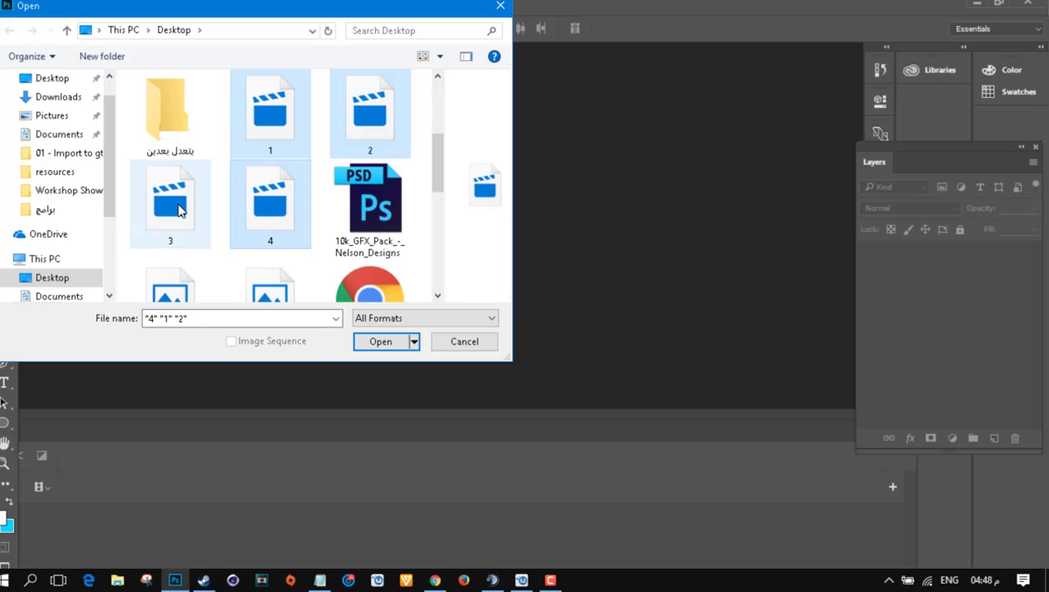
pyautogui.keyDown('ctrl'); pyautogui.click(179, 211); pyautogui.keyUp('ctrl')
pyautogui.click(379, 344)
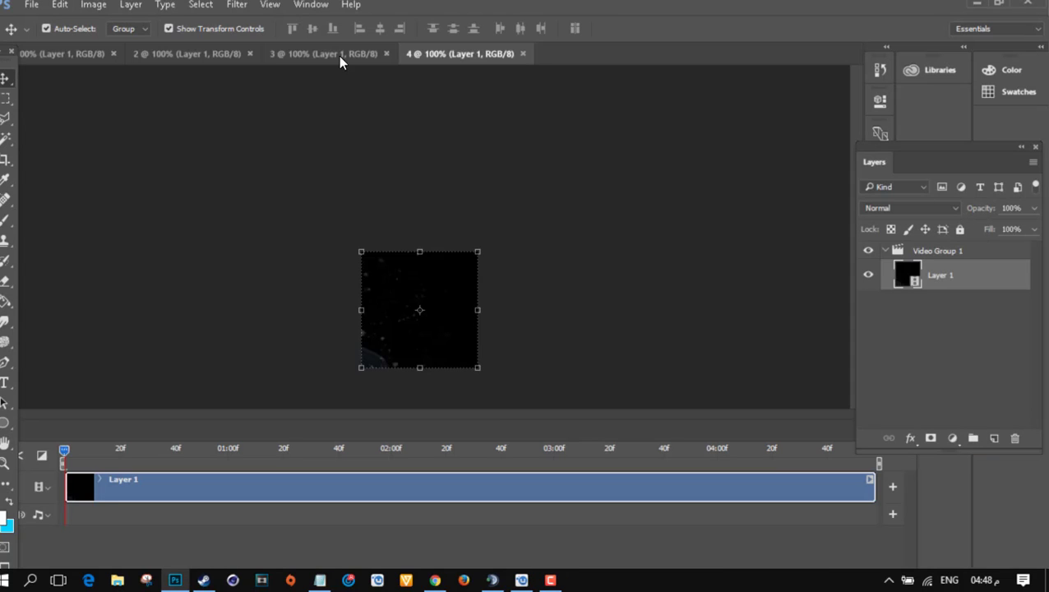
# - Bring up document 1 and start a Save for Web export with GIF as the file format
pyautogui.click(341, 57)
pyautogui.click(183, 56)
pyautogui.click(72, 55)
pyautogui.click(28, 5)
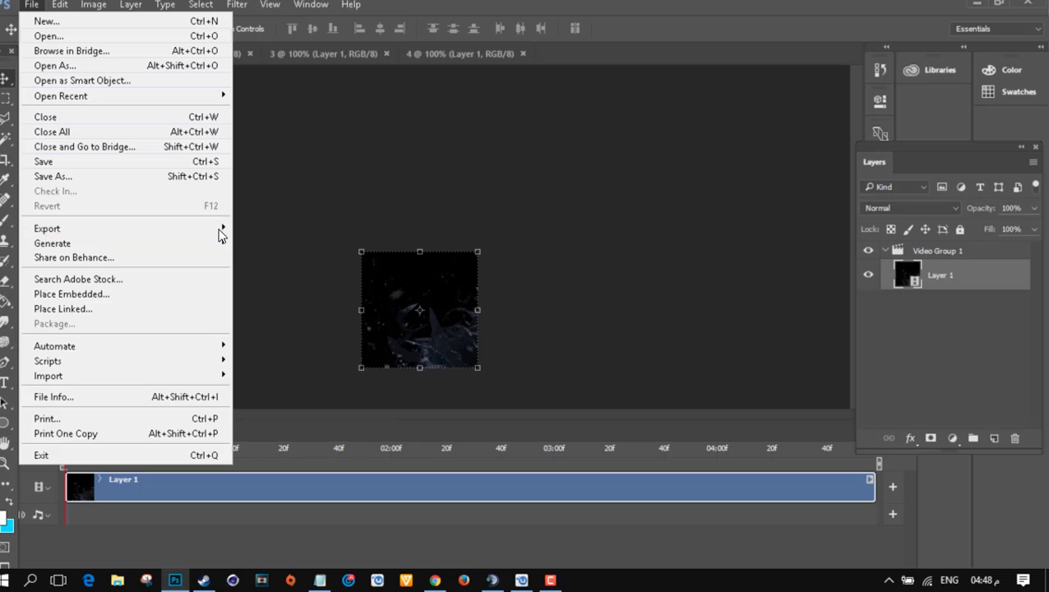
pyautogui.click(284, 261)
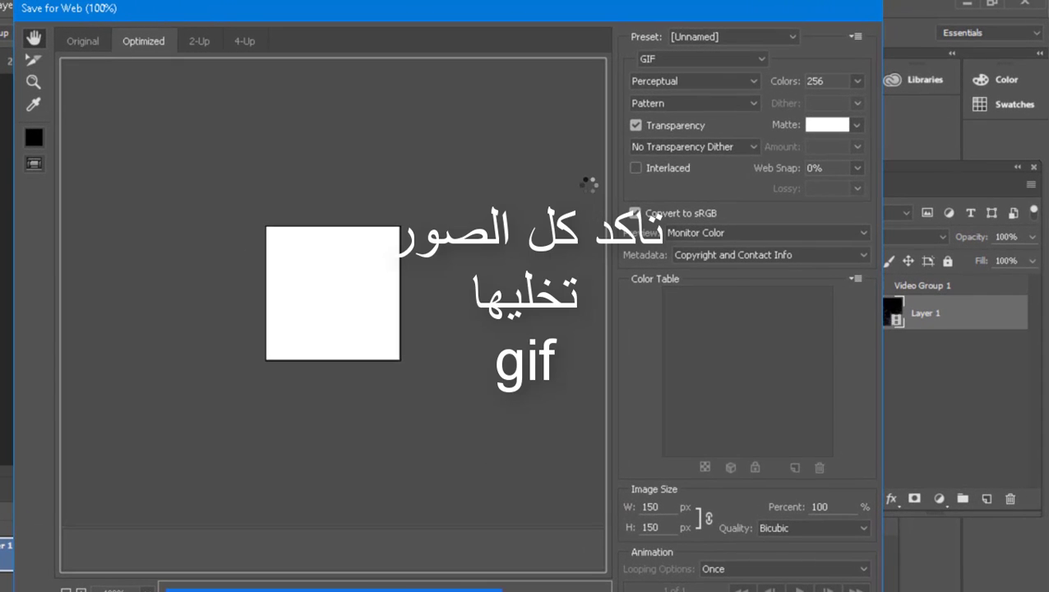
pyautogui.click(709, 60)
pyautogui.click(727, 76)
# - Set document 1's GIF animation to loop Forever and save it to the Desktop
pyautogui.click(724, 569)
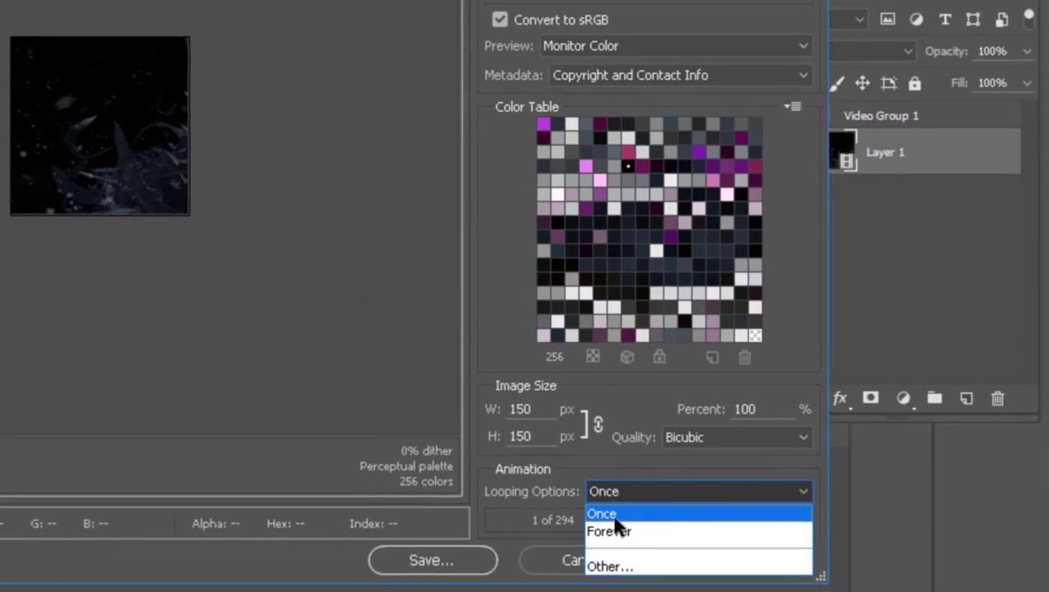
pyautogui.click(608, 531)
pyautogui.click(431, 560)
pyautogui.press('Return')
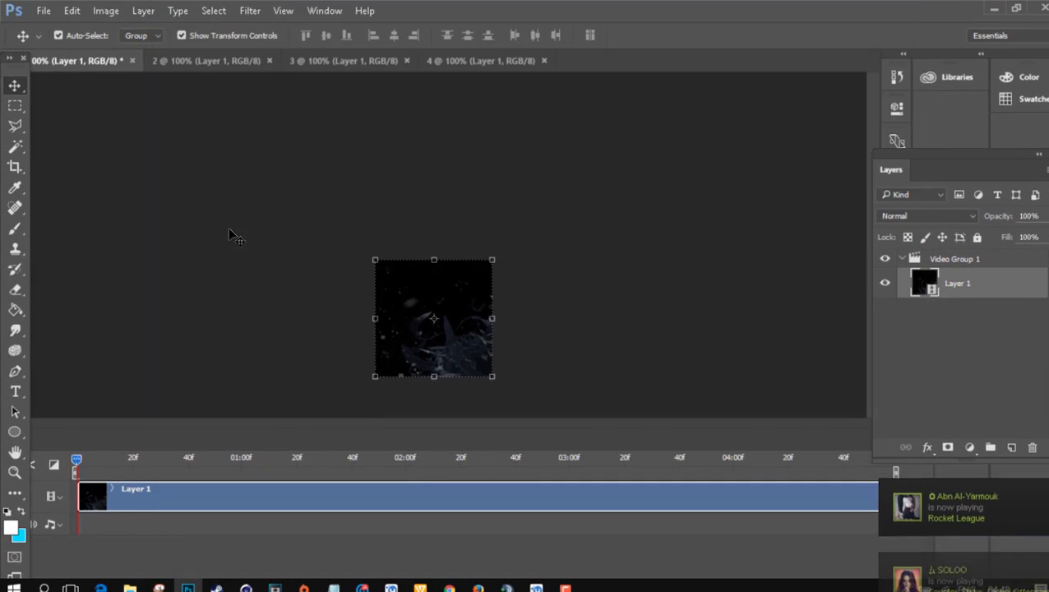
# - Export document 2 for web as a GIF looping Forever and save it to the Desktop
pyautogui.click(196, 61)
pyautogui.click(43, 13)
pyautogui.moveTo(90, 236)
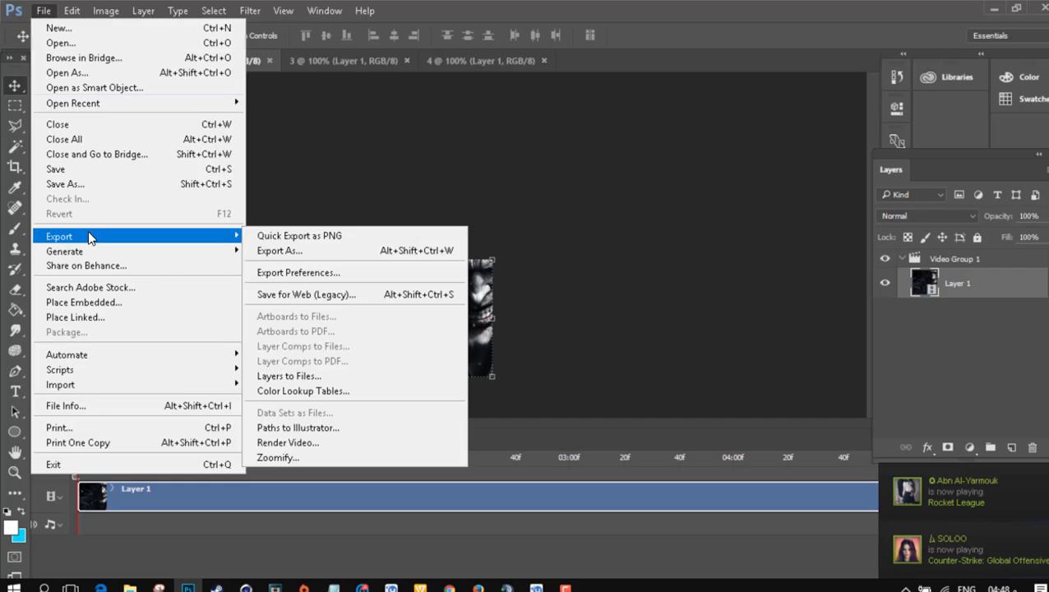
pyautogui.click(320, 296)
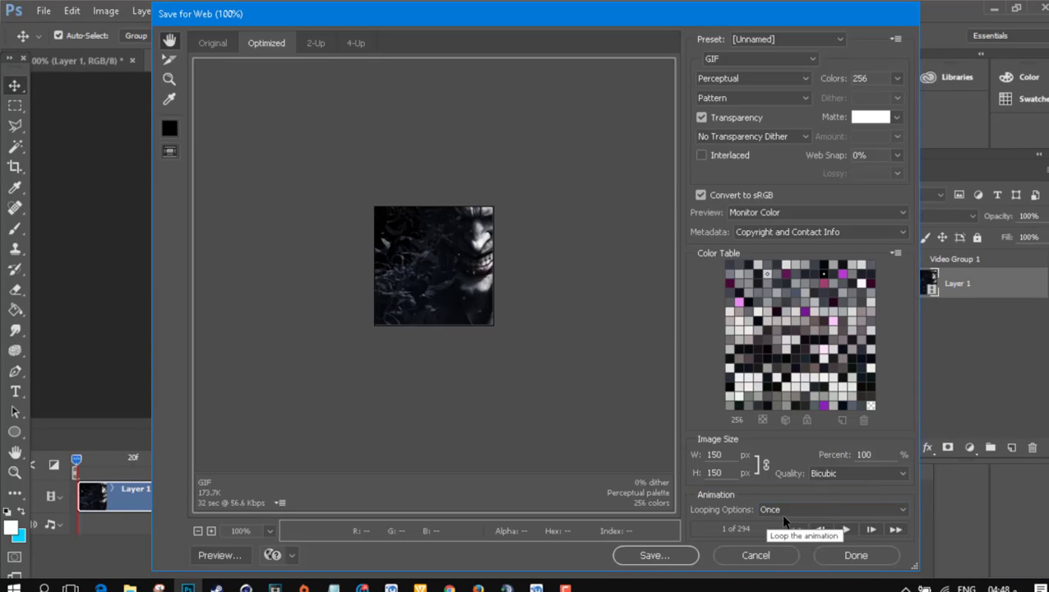
pyautogui.click(785, 509)
pyautogui.click(785, 538)
pyautogui.click(654, 555)
pyautogui.click(557, 315)
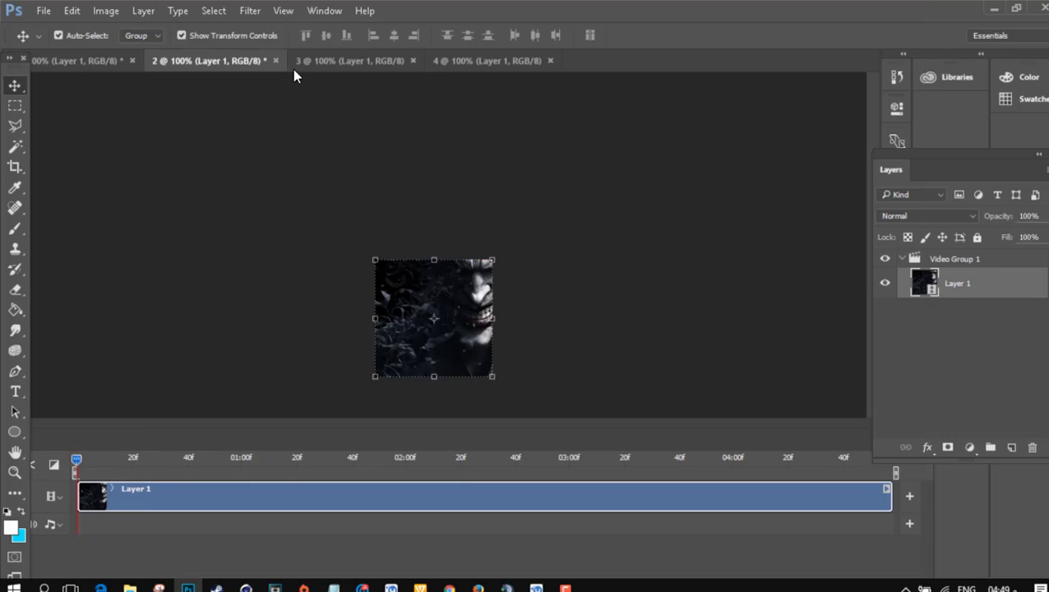
# - Export document 3 for web as a GIF looping Forever, saved as 3 on the Desktop
pyautogui.click(326, 62)
pyautogui.click(44, 11)
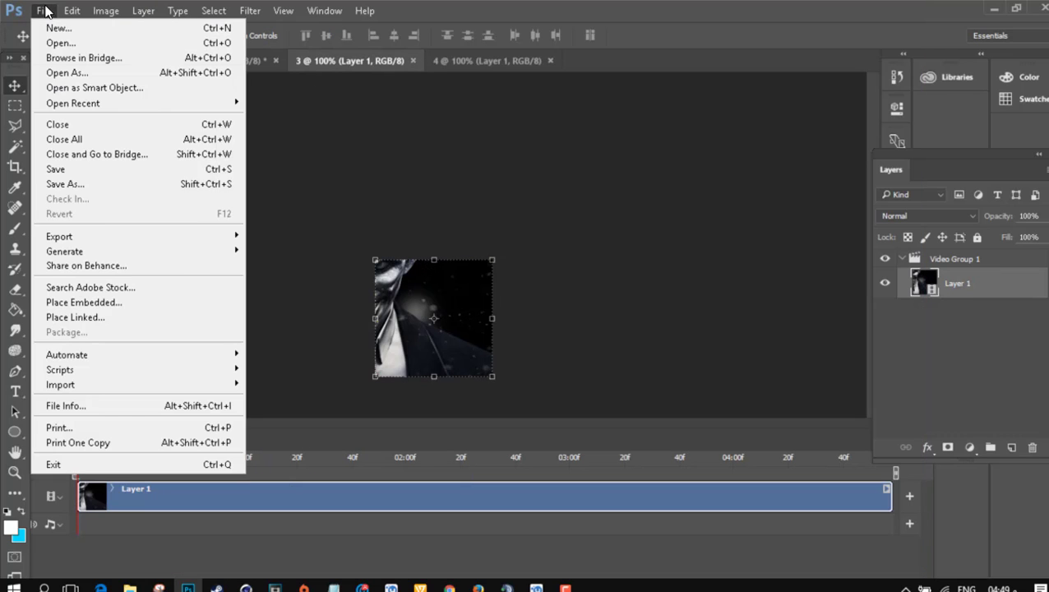
pyautogui.click(91, 235)
pyautogui.click(292, 294)
pyautogui.hotkey('ctrl', 'alt', 'shift', 's')
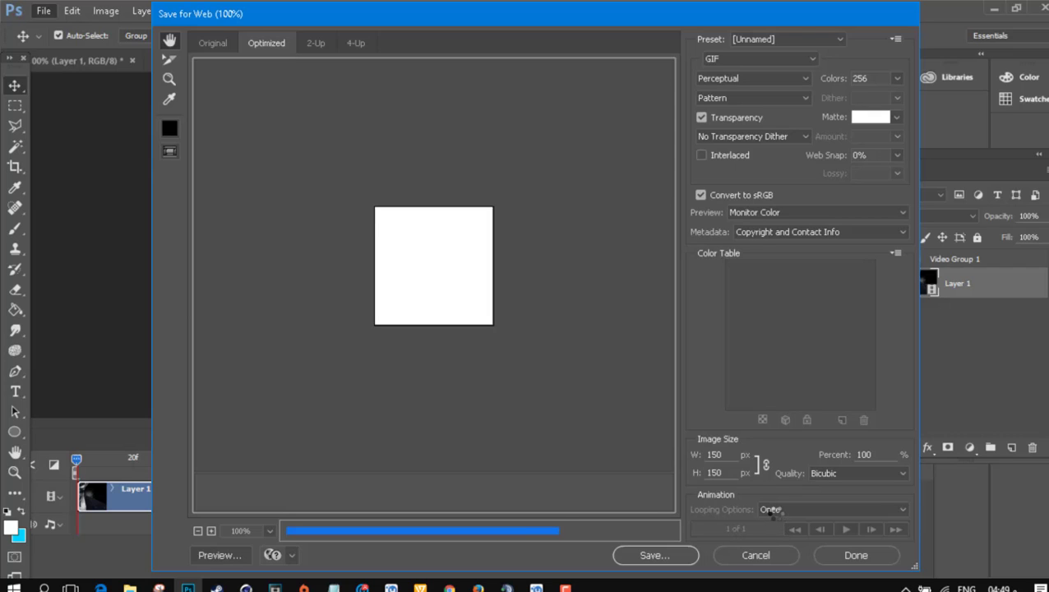
pyautogui.click(773, 510)
pyautogui.click(777, 530)
pyautogui.click(654, 555)
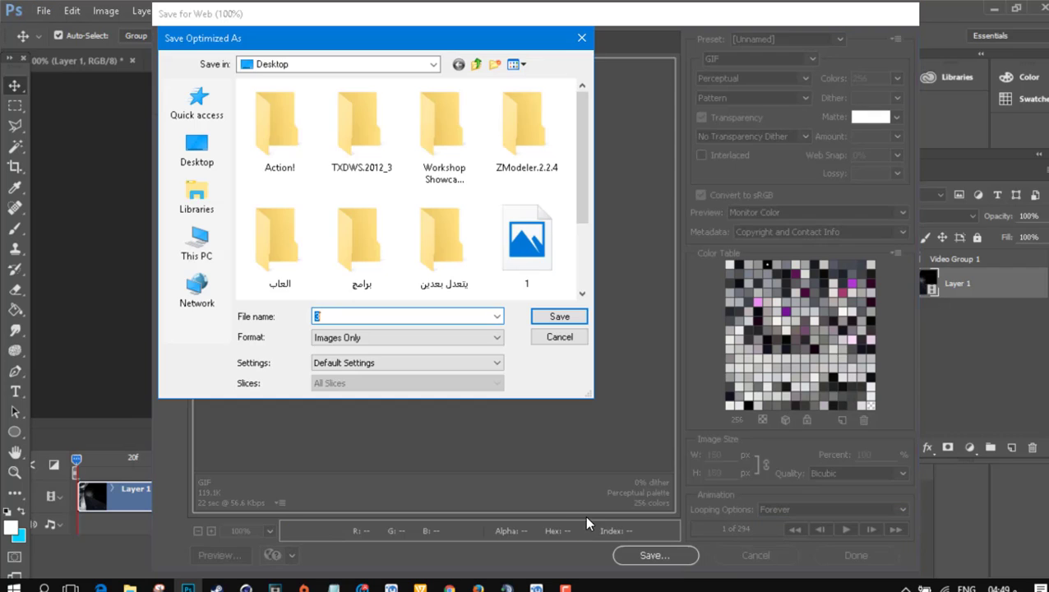
pyautogui.click(559, 317)
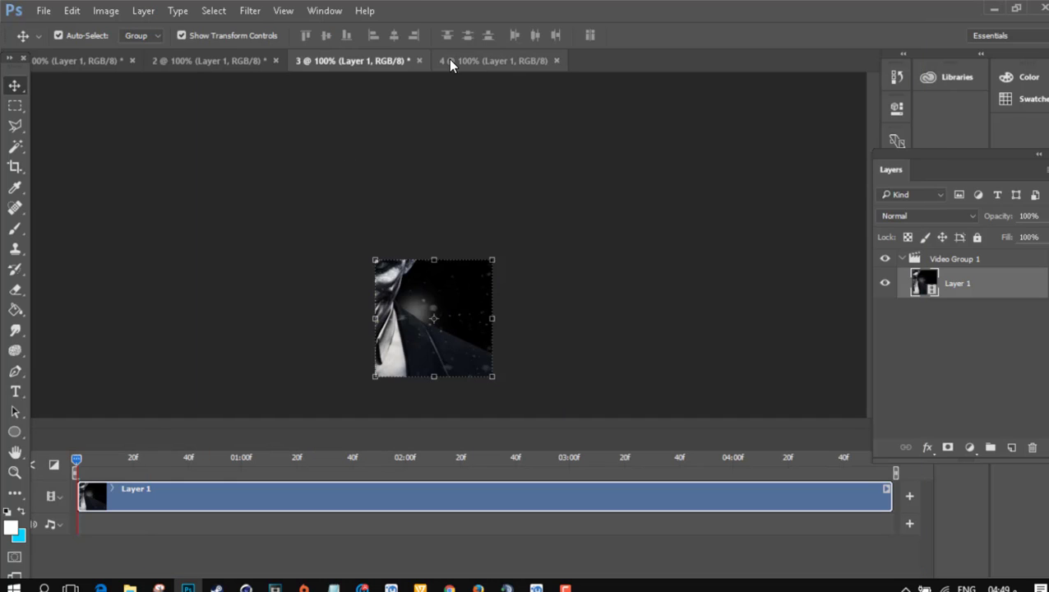
# - Export document 4 for web as a GIF looping Forever and save it to the Desktop
pyautogui.click(451, 64)
pyautogui.click(44, 10)
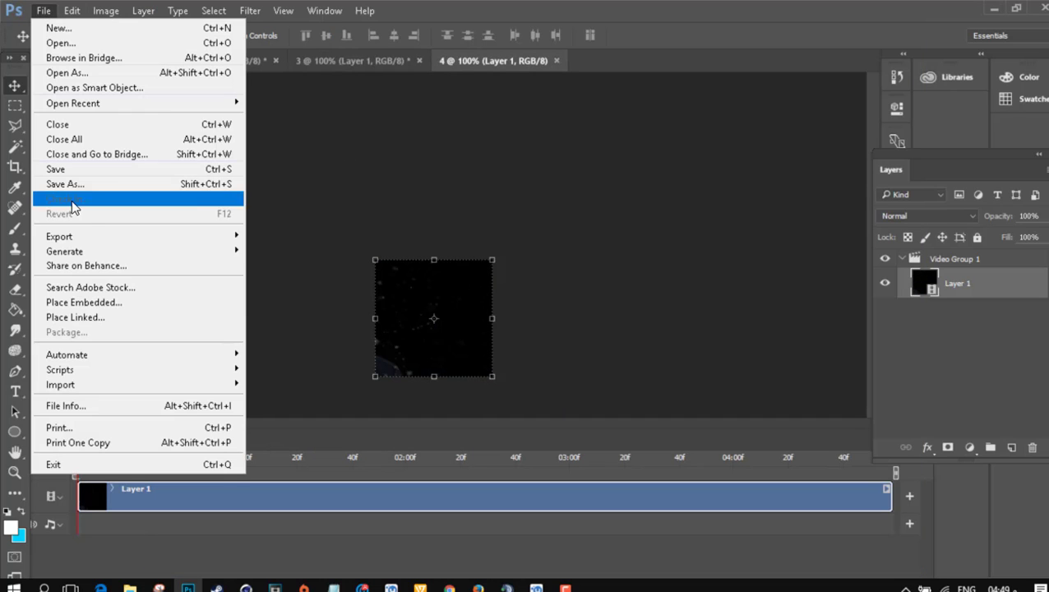
pyautogui.moveTo(83, 232)
pyautogui.click(345, 294)
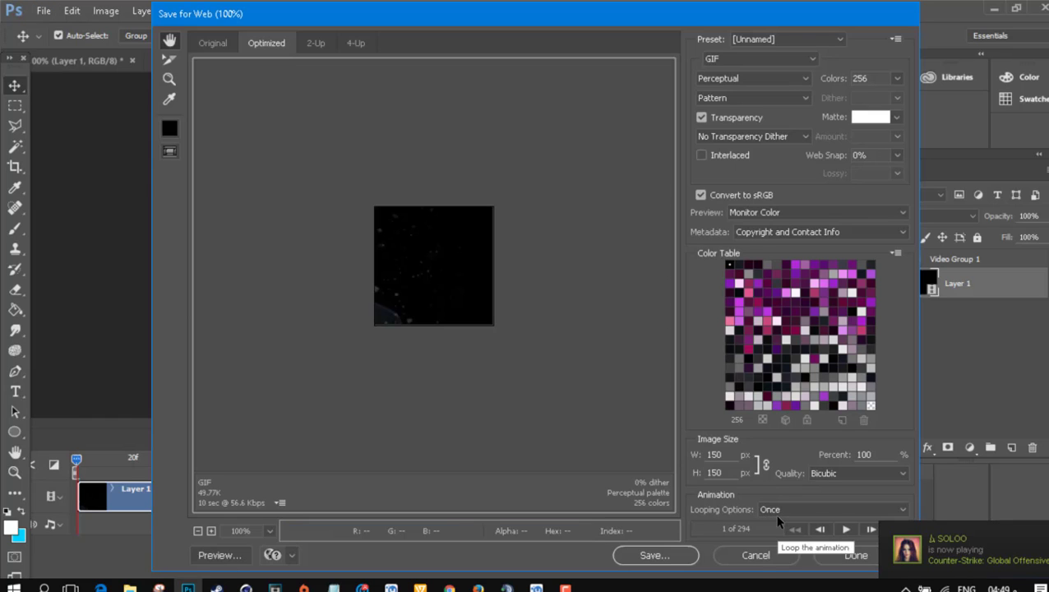
pyautogui.click(773, 512)
pyautogui.click(785, 540)
pyautogui.click(658, 557)
pyautogui.click(544, 321)
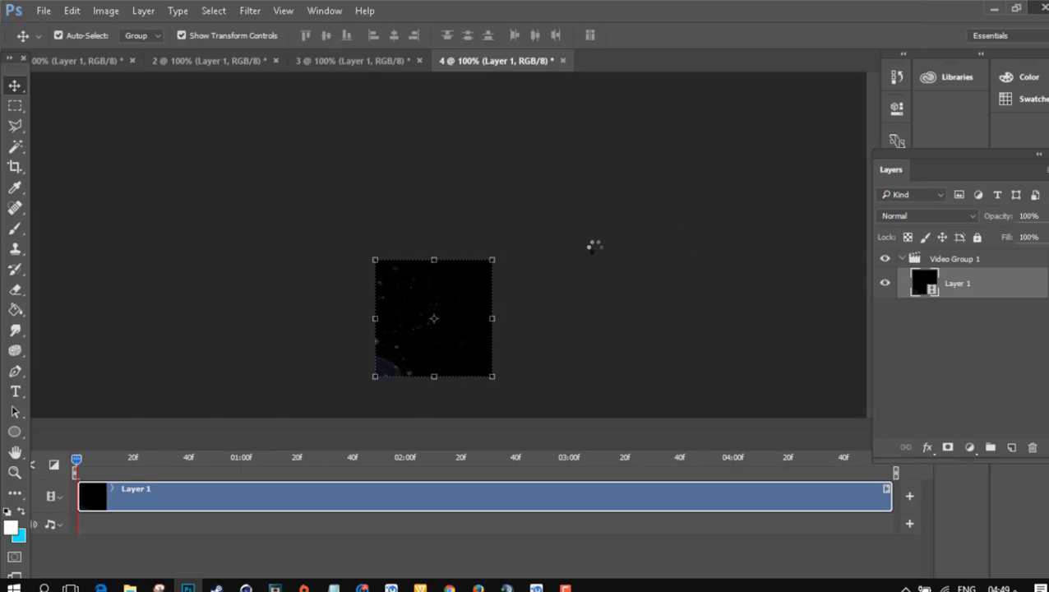
# - Quit Photoshop without saving the changes to the four open documents
pyautogui.hotkey('ctrl', 'q')
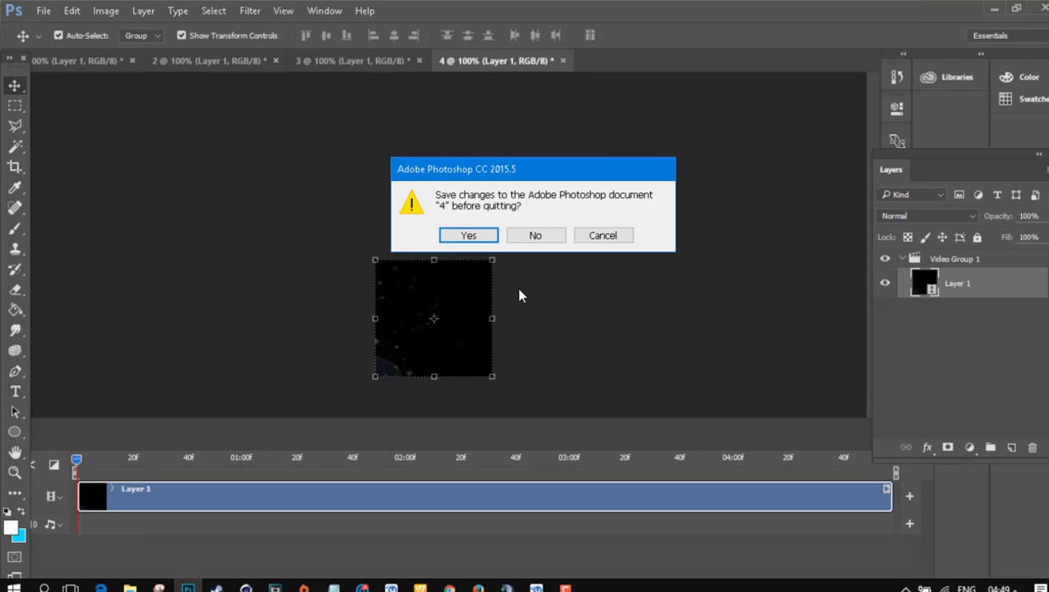
pyautogui.click(526, 233)
pyautogui.click(527, 234)
pyautogui.click(528, 237)
pyautogui.click(527, 238)
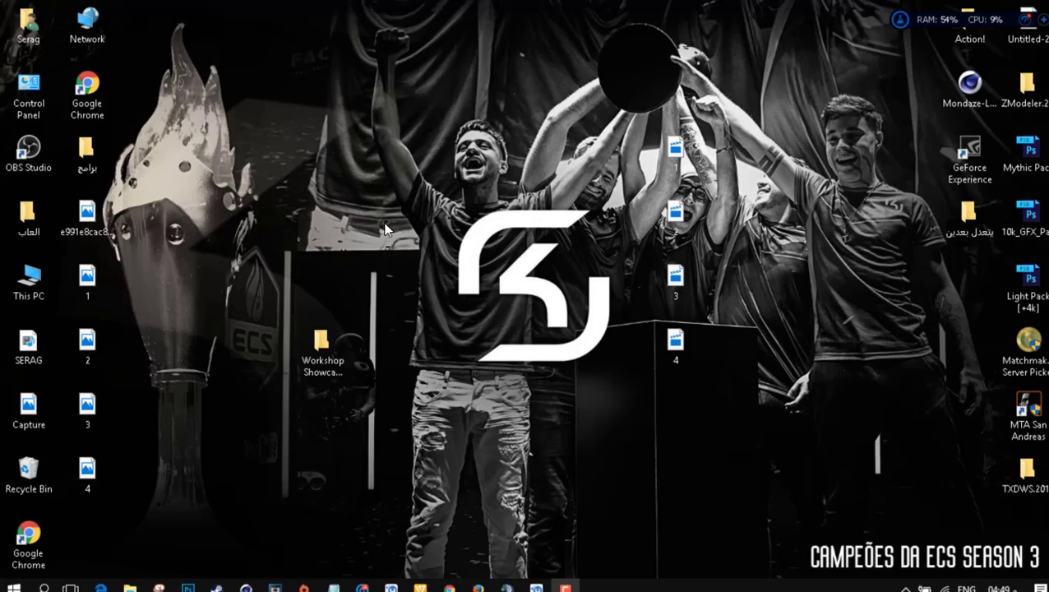
# - Delete the four rendered video clips 1 to 4 from the desktop and move the four GIF files into the free middle area
pyautogui.moveTo(738, 105); pyautogui.dragTo(688, 355)
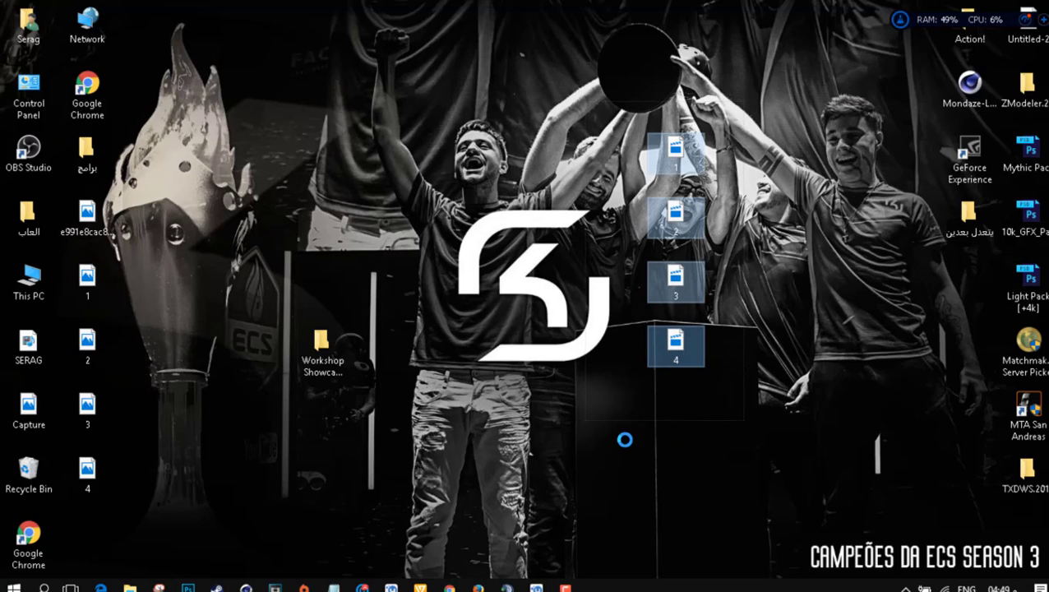
pyautogui.rightClick(686, 350)
pyautogui.click(746, 530)
pyautogui.click(592, 314)
pyautogui.moveTo(151, 483); pyautogui.dragTo(89, 281)
pyautogui.moveTo(93, 350); pyautogui.dragTo(572, 301)
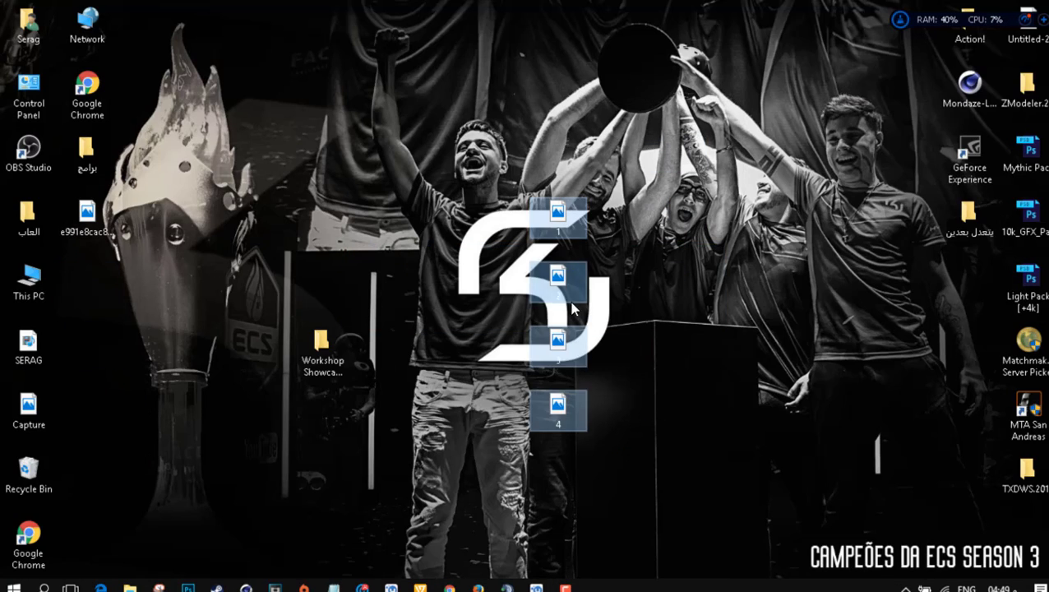
pyautogui.click(502, 486)
# - Copy the Steam artwork upload link from Notepad and open it in a new Chrome tab
pyautogui.click(333, 588)
pyautogui.moveTo(668, 233); pyautogui.dragTo(230, 233)
pyautogui.click(450, 588)
pyautogui.click(176, 12)
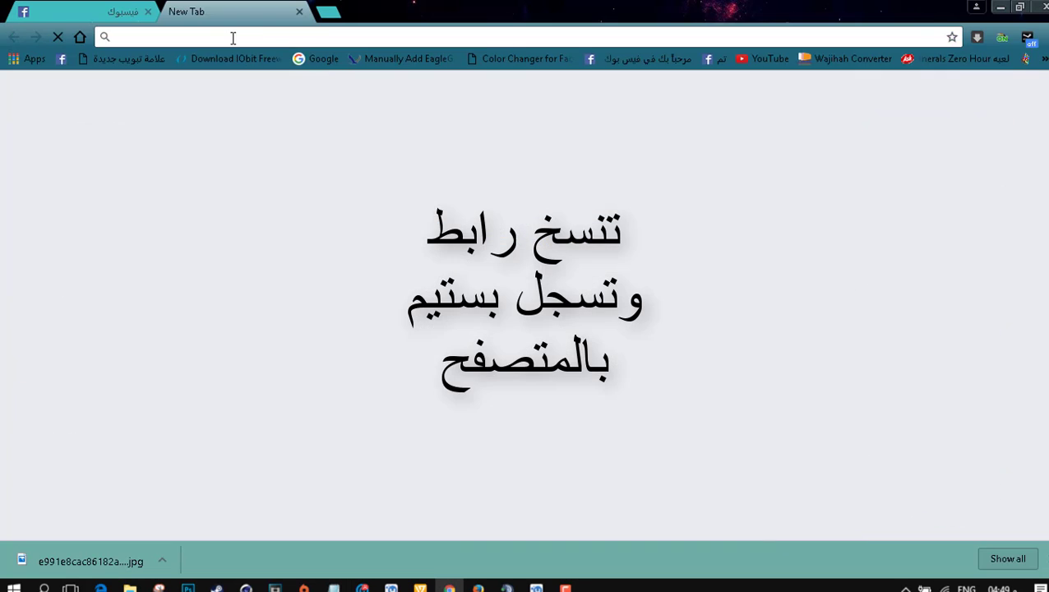
pyautogui.write('https://steamcommunity.com/login/home/?goto=%2Fsharedfiles%2Fedititem%2F767%2F3%2F')
pyautogui.press('Return')
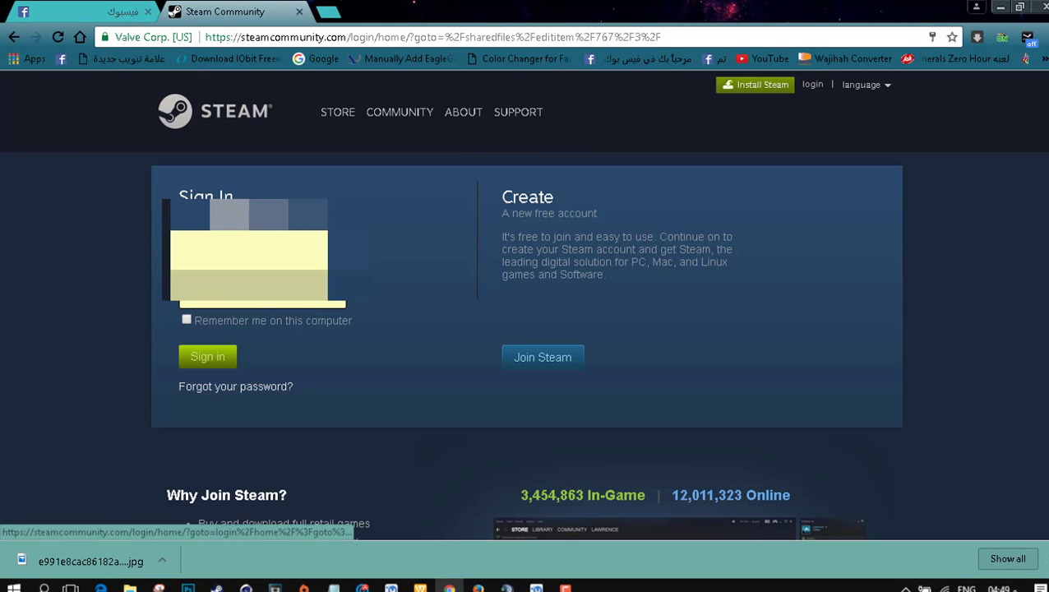
# - Title the artwork 1 on the upload form and choose 1.gif from the Desktop as its file
pyautogui.scroll(-5, 886, 234)
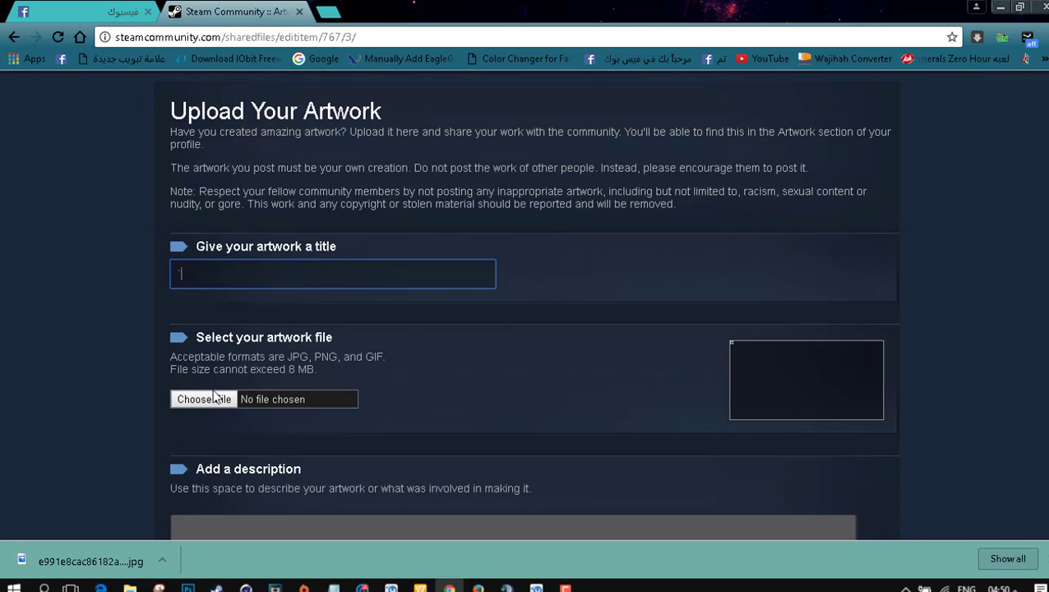
pyautogui.click(203, 399)
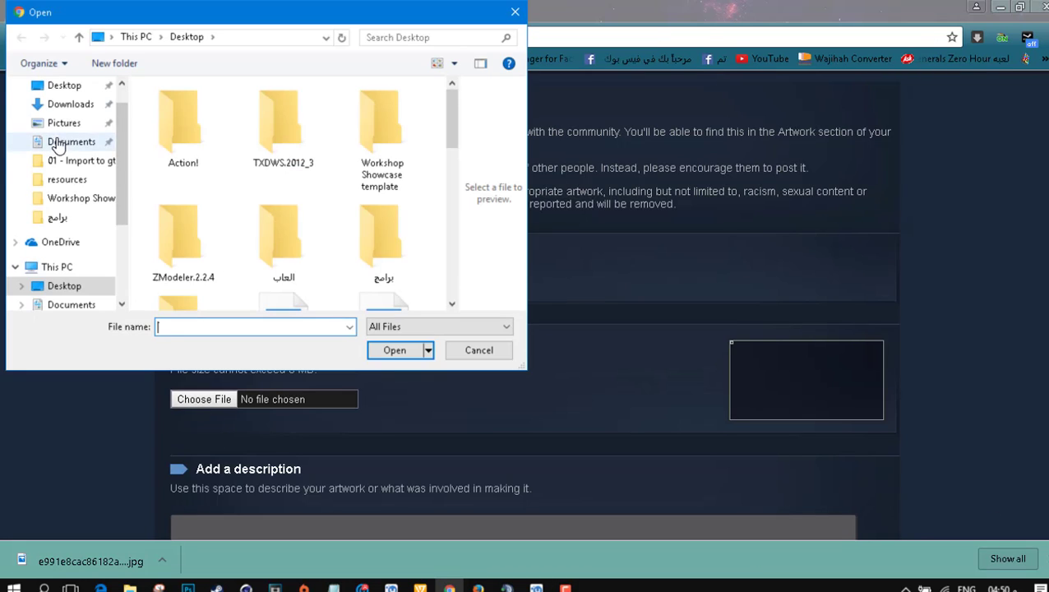
pyautogui.click(64, 85)
pyautogui.scroll(-4, 294, 218)
pyautogui.scroll(1, 299, 218)
pyautogui.doubleClick(283, 145)
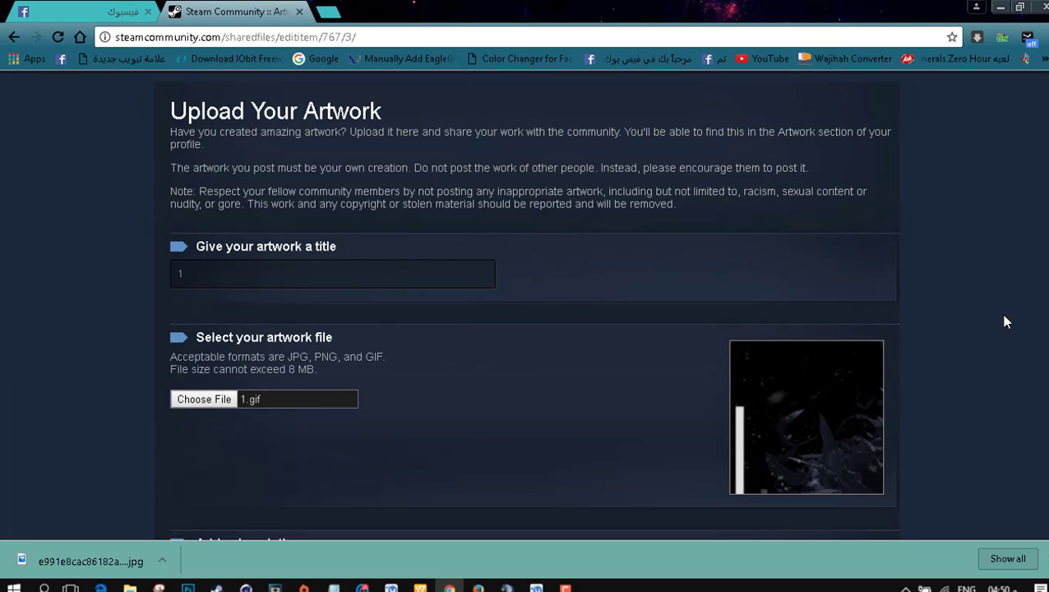
# - Copy document.getElementsByName("file_type")[0].value = 11; from Notepad, run it in the upload page's console and submit artwork 1
pyautogui.rightClick(1005, 316)
pyautogui.click(919, 489)
pyautogui.click(334, 588)
pyautogui.moveTo(493, 284); pyautogui.dragTo(232, 284)
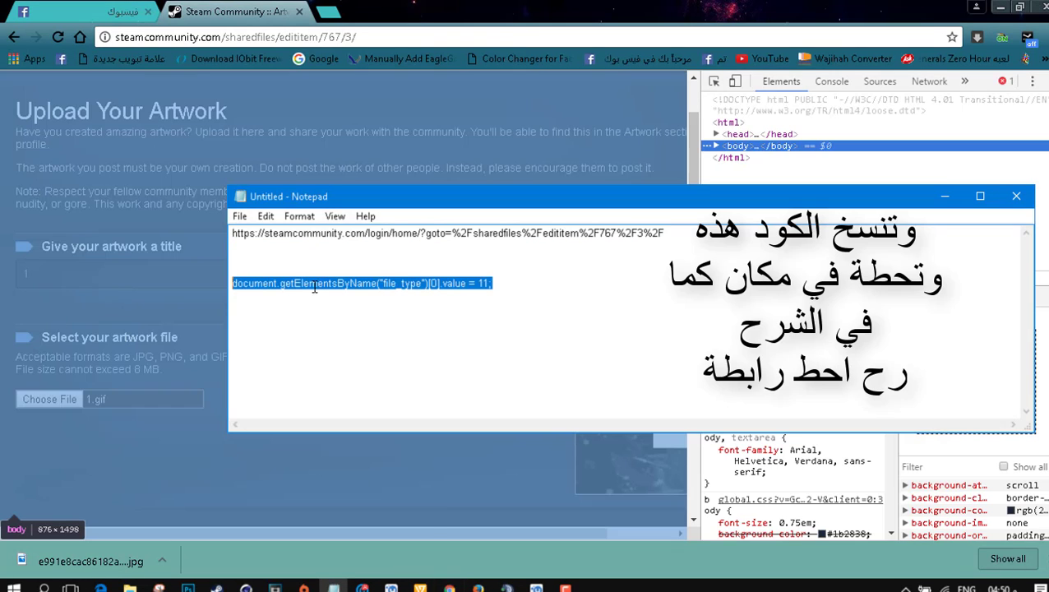
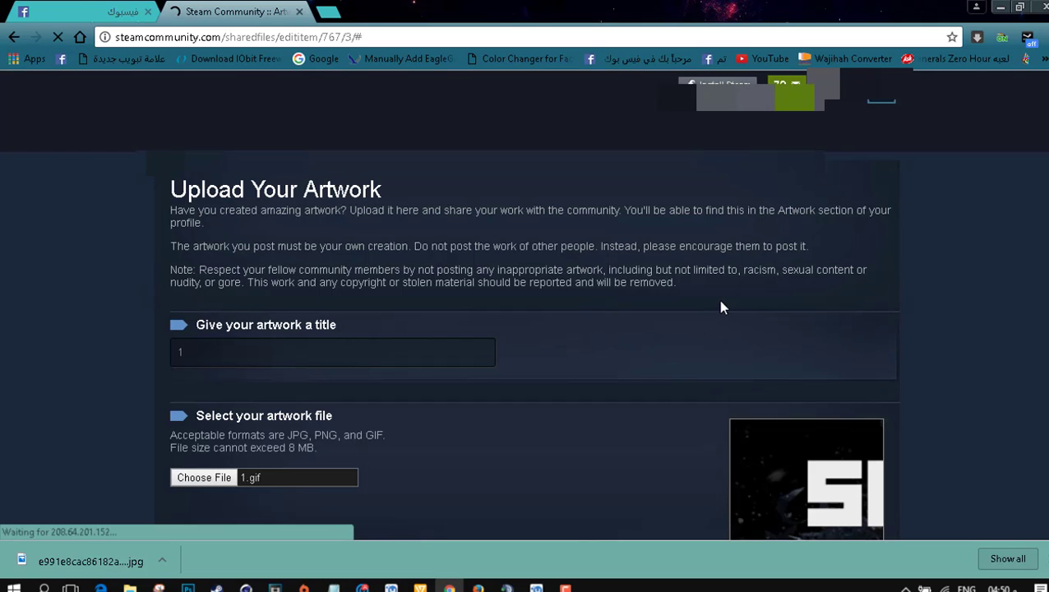
pyautogui.scroll(-3, 381, 348)
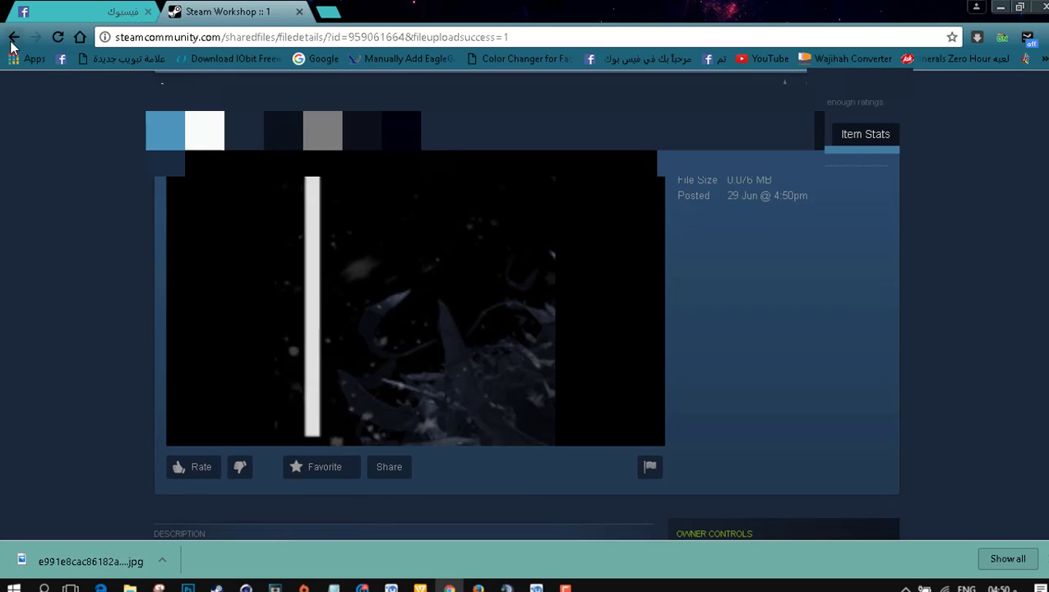
# - Return to the upload form, replace the artwork file with 2.gif and set the title to 2
pyautogui.click(13, 37)
pyautogui.click(222, 477)
pyautogui.doubleClick(363, 176)
pyautogui.click(253, 352)
pyautogui.press('BackSpace')
pyautogui.write('2')
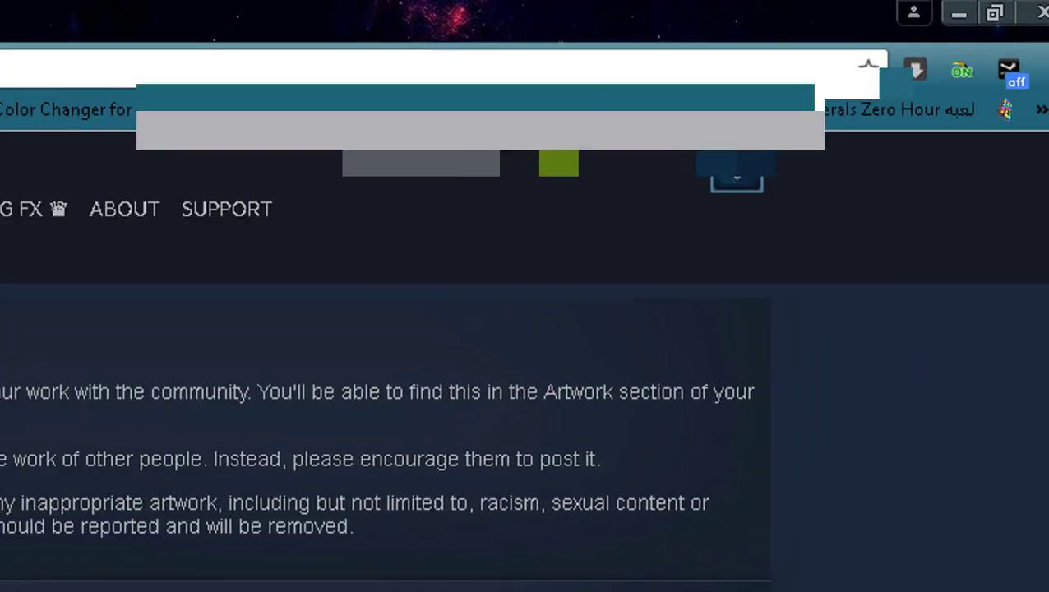
# - Run document.getElementsByName("file_type")[0].value = 11; in the console and submit artwork 2
pyautogui.hotkey('ctrl', 'shift', 'i')
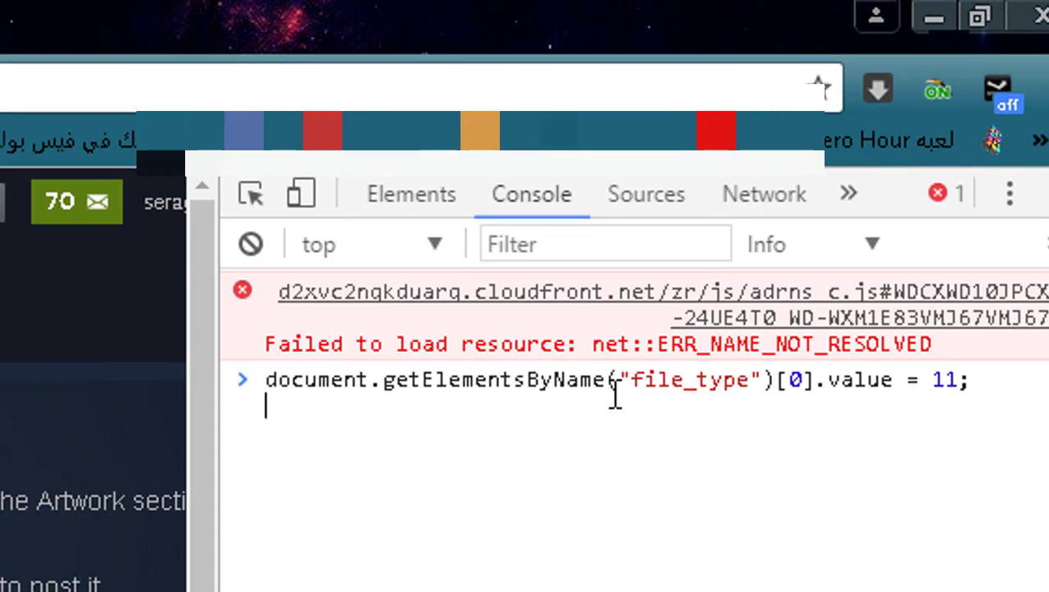
pyautogui.press('Return')
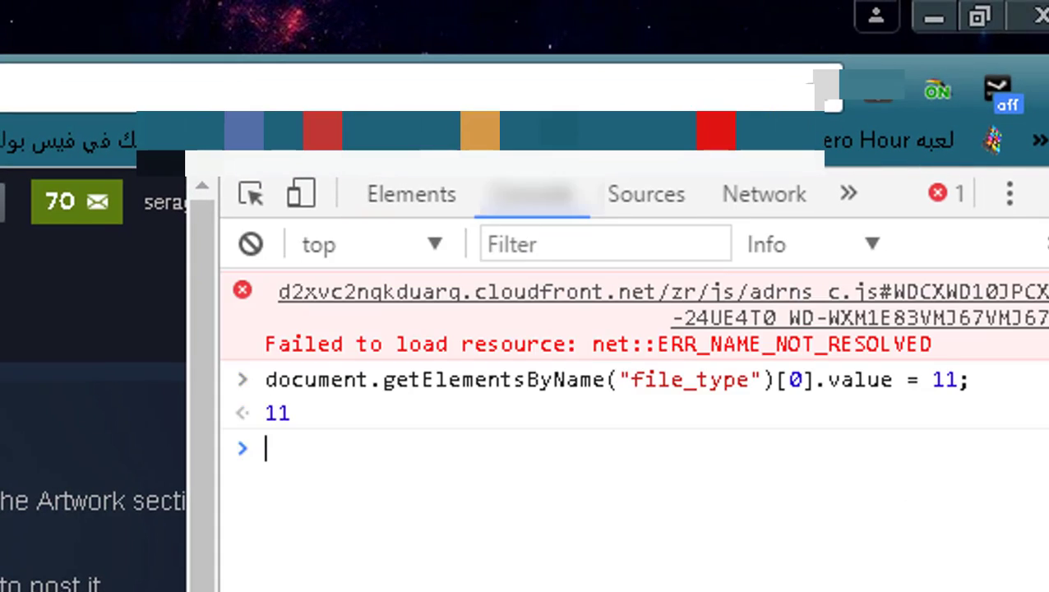
pyautogui.hotkey('ctrl', 'shift', 'i')
pyautogui.scroll(-3, 346, 370)
pyautogui.click(540, 335)
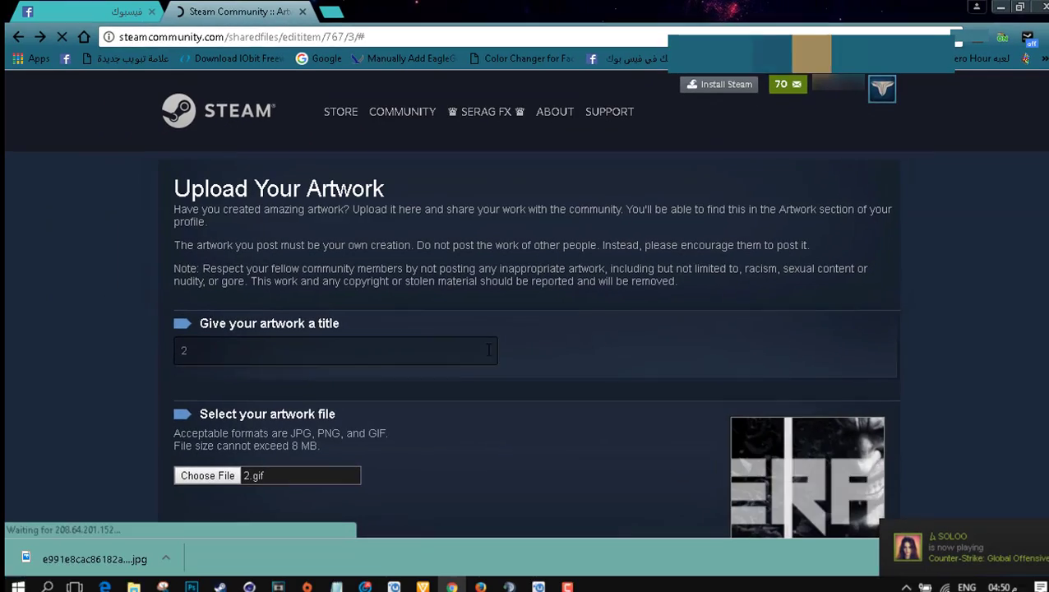
# - Upload 3.gif as the artwork titled 3, running the file_type value = 11 code in the console before submitting
pyautogui.scroll(-10, 455, 325)
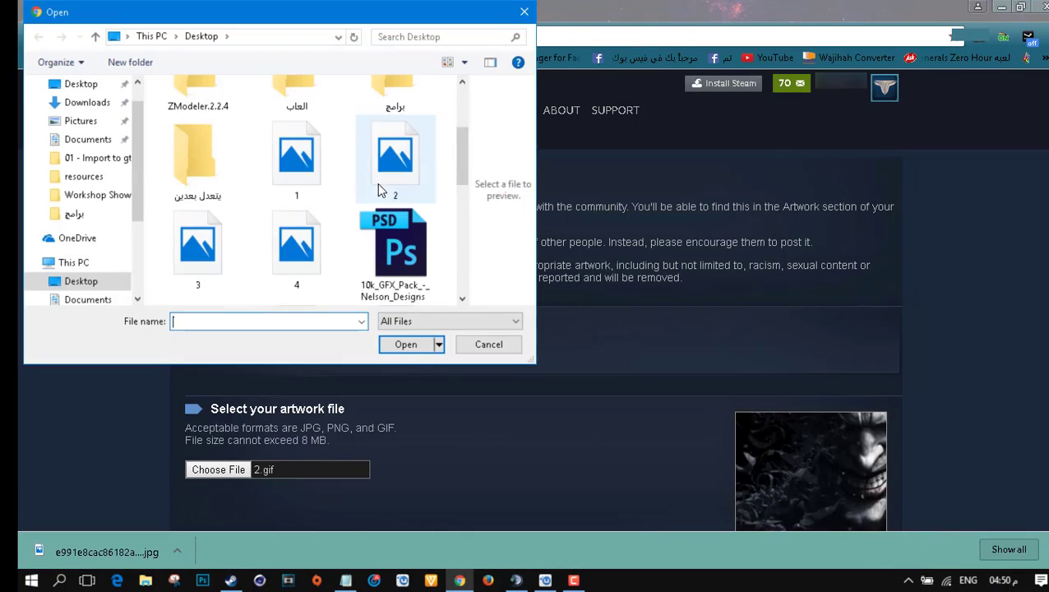
pyautogui.doubleClick(197, 247)
pyautogui.rightClick(931, 303)
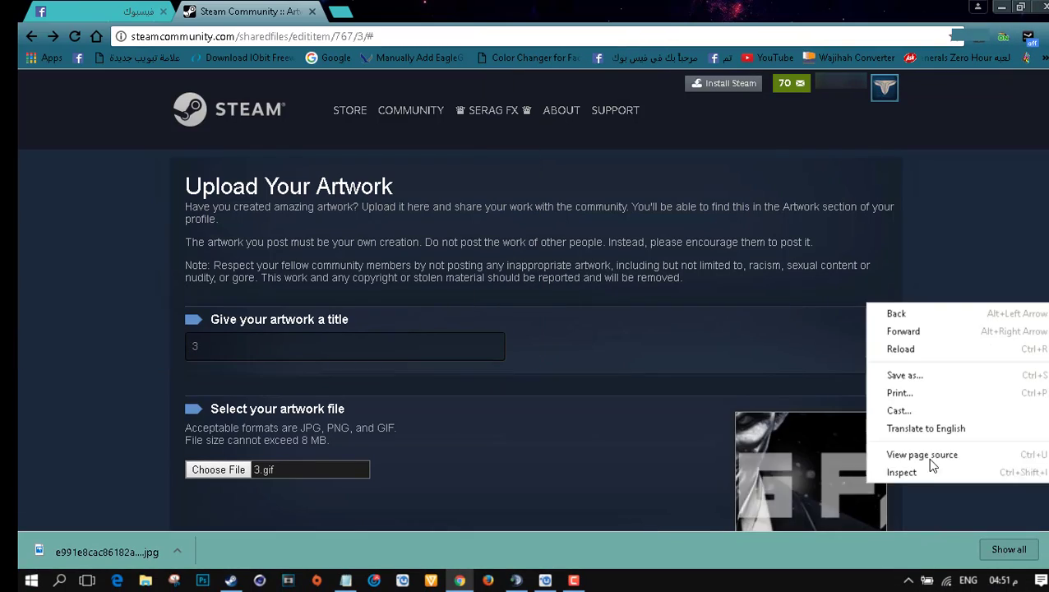
pyautogui.click(889, 470)
pyautogui.press('F12')
pyautogui.scroll(-10, 314, 367)
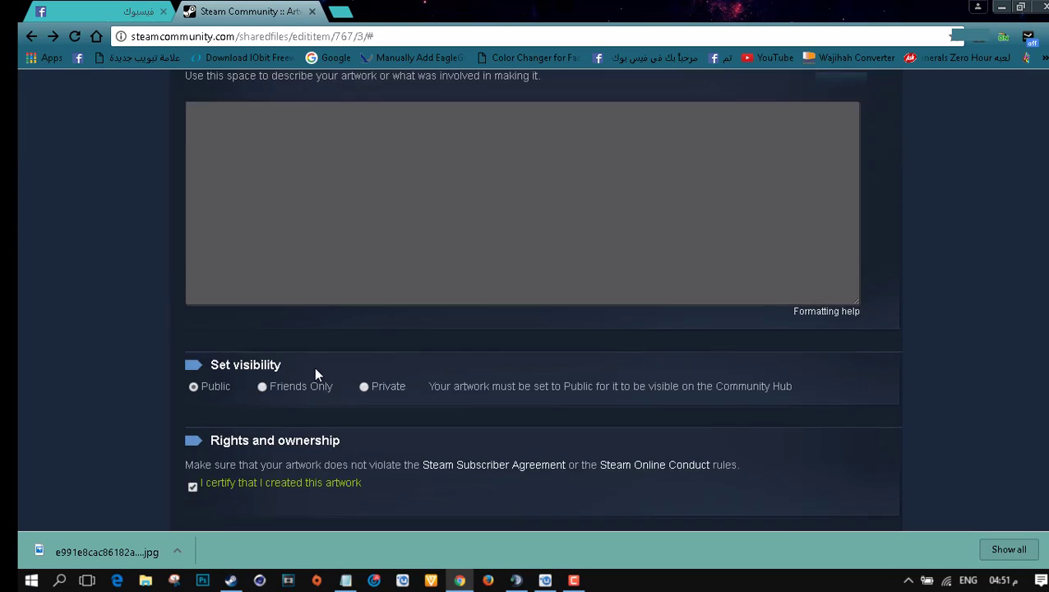
pyautogui.click(855, 422)
pyautogui.click(574, 581)
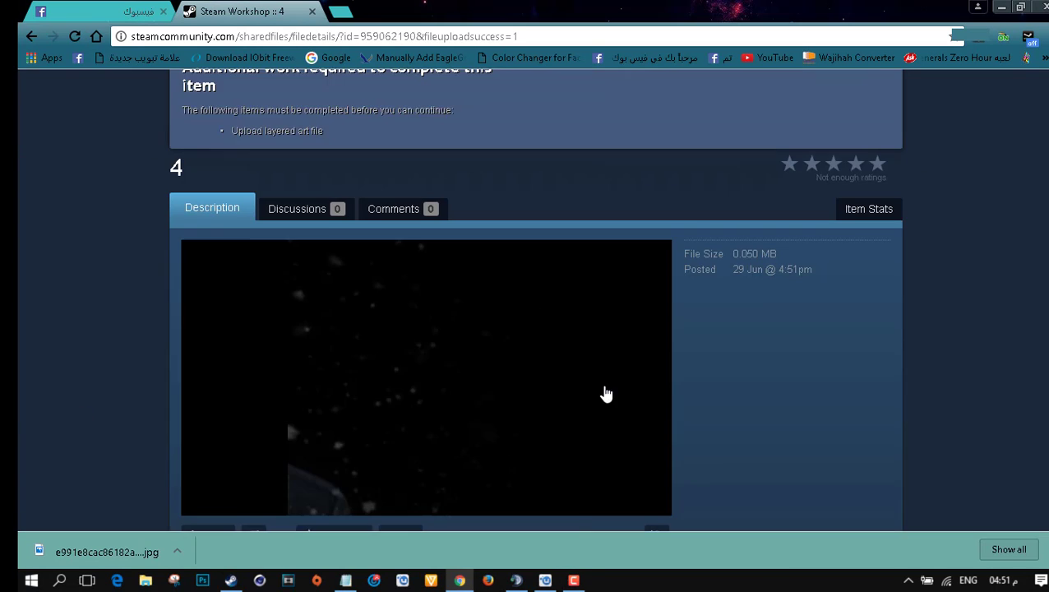
# - Switch to the Steam client, enlarge its window and open the own profile for editing
pyautogui.scroll(-1, 604, 393)
pyautogui.click(231, 581)
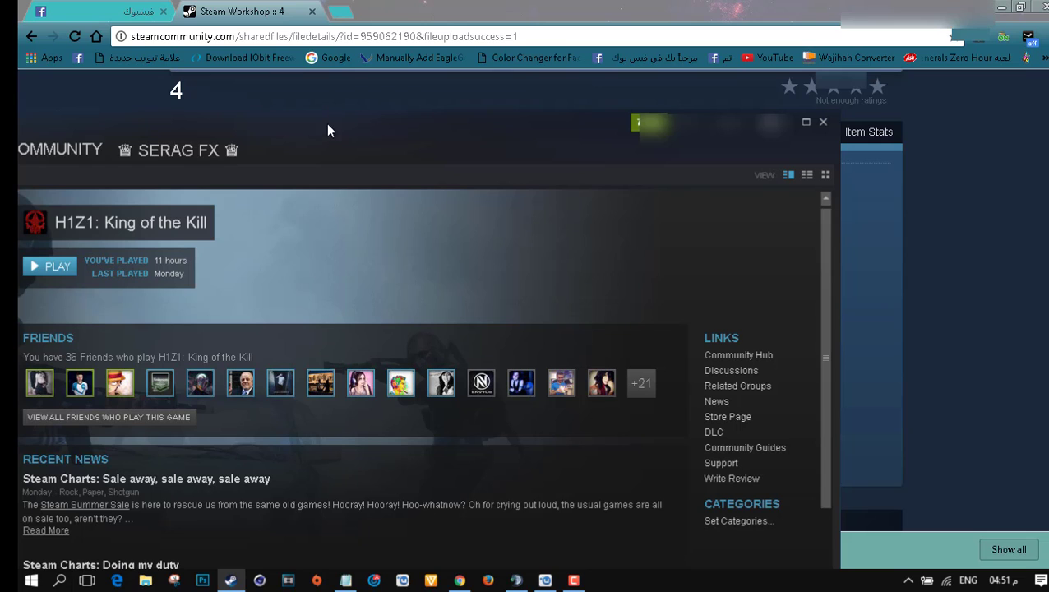
pyautogui.moveTo(485, 119); pyautogui.dragTo(605, 2)
pyautogui.moveTo(403, 43)
pyautogui.click(385, 79)
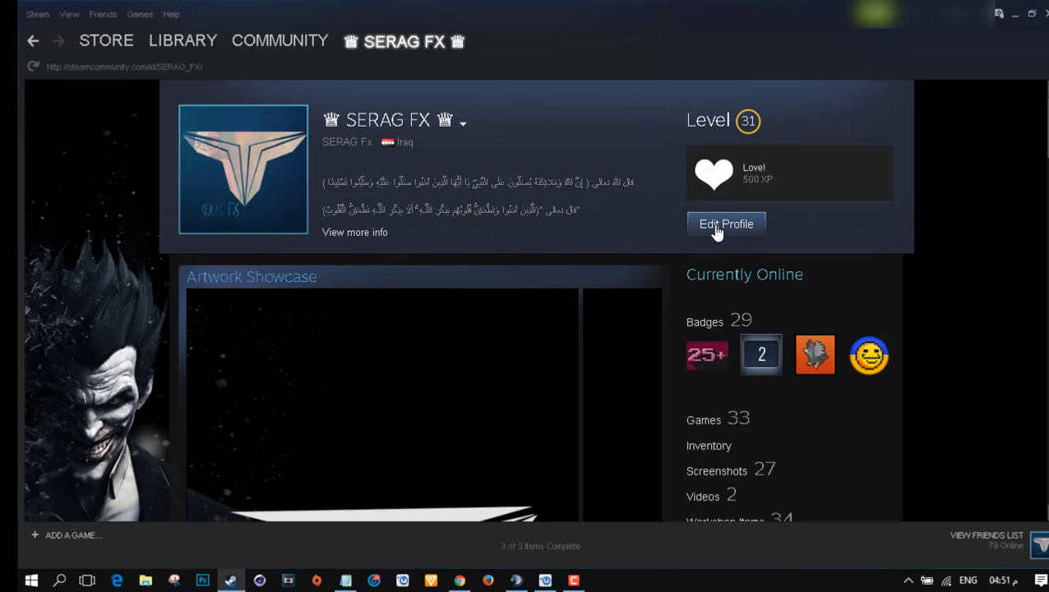
pyautogui.click(717, 230)
# - Assign artworks 1 and 2 to the first and second slots of the Workshop Showcase
pyautogui.scroll(-15, 622, 258)
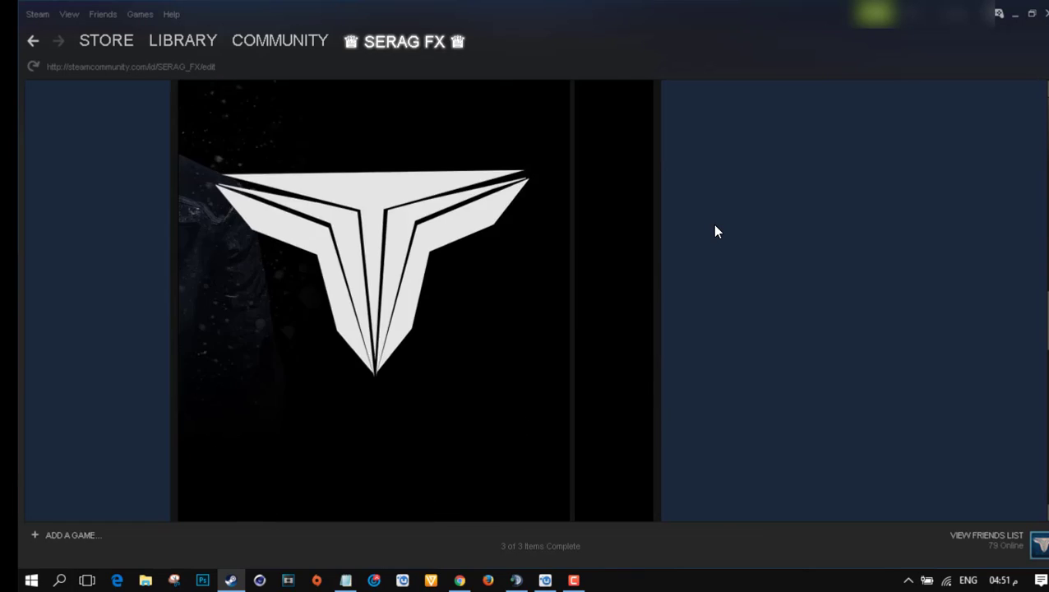
pyautogui.click(225, 213)
pyautogui.scroll(-3, 375, 297)
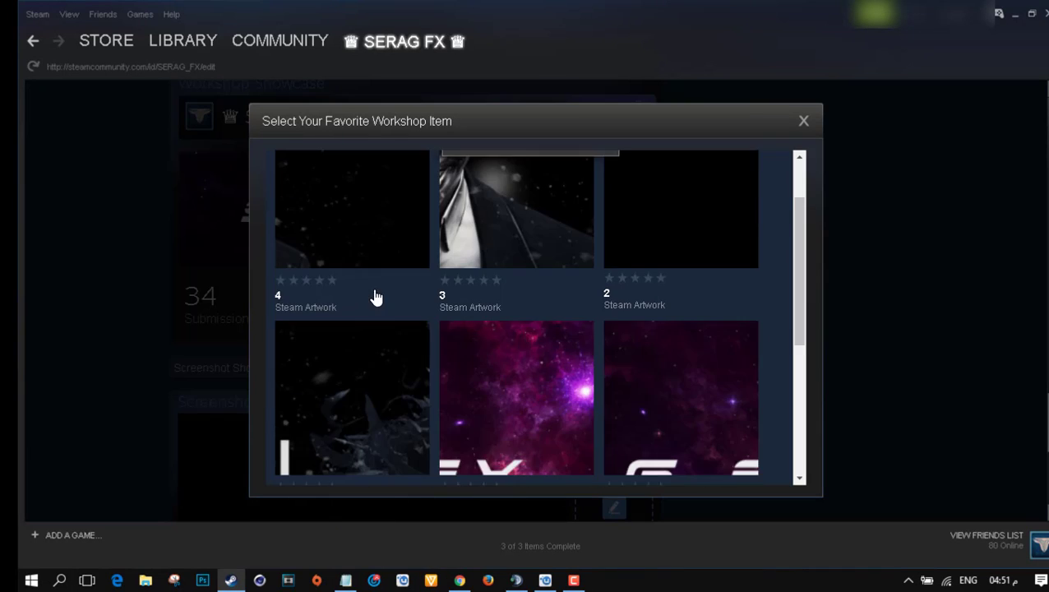
pyautogui.click(375, 296)
pyautogui.click(352, 211)
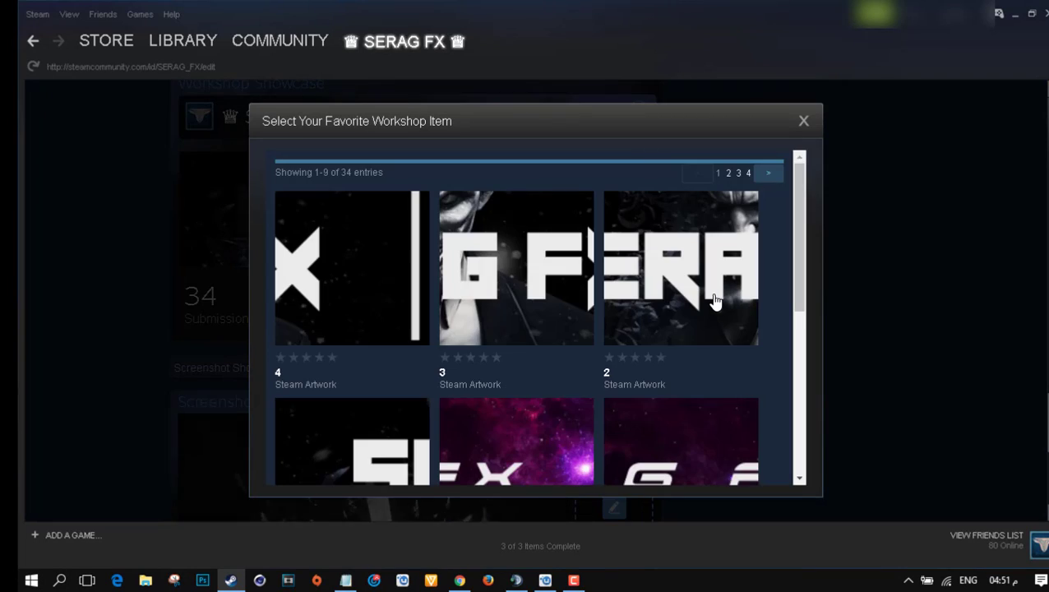
pyautogui.click(714, 302)
# - Assign artworks 3 and 4 to the third and fourth Workshop Showcase slots and save the profile changes
pyautogui.click(477, 217)
pyautogui.click(505, 318)
pyautogui.click(594, 218)
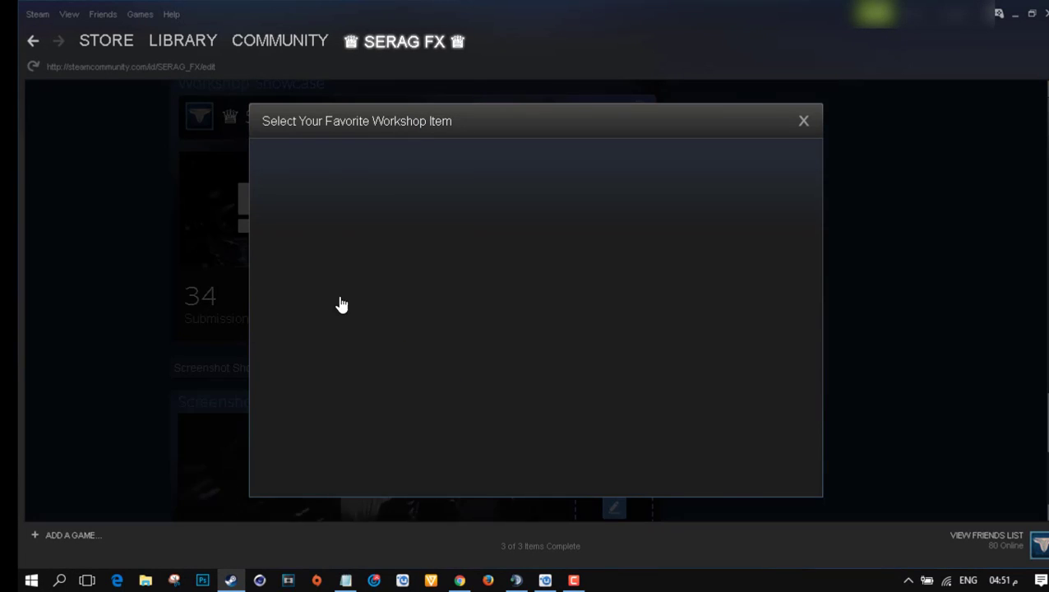
pyautogui.click(516, 436)
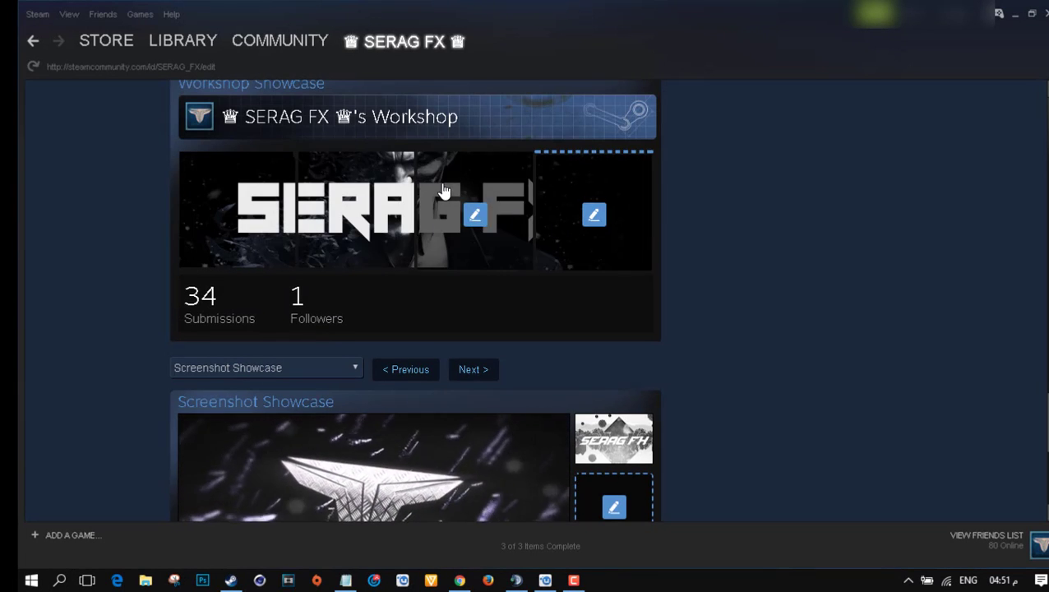
pyautogui.scroll(-5, 539, 333)
pyautogui.click(586, 336)
# - Open the own profile page and view the animated Workshop Showcase on it
pyautogui.moveTo(397, 49)
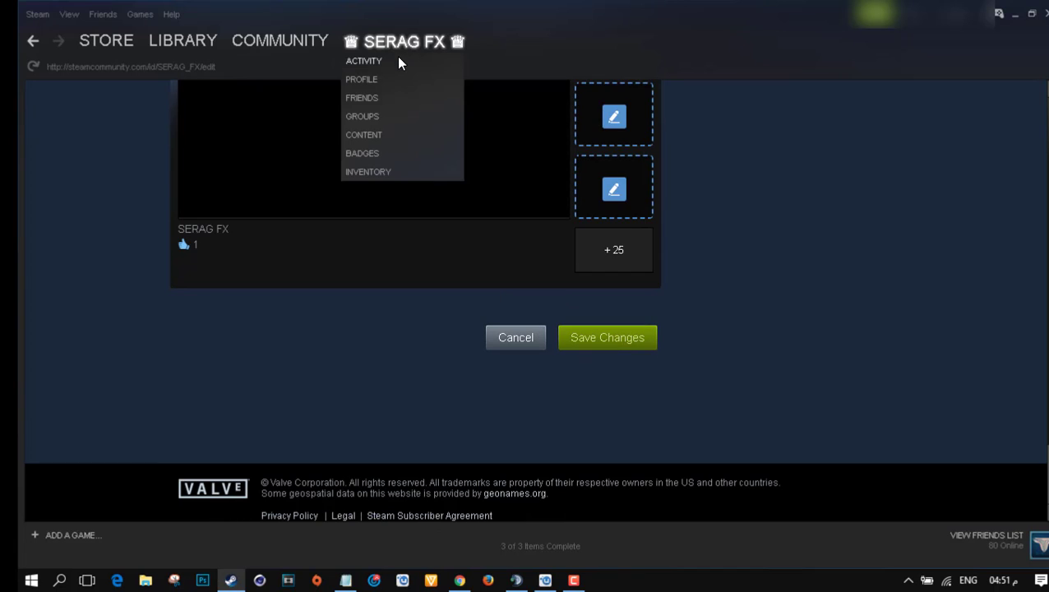
pyautogui.click(375, 80)
pyautogui.scroll(-10, 567, 262)
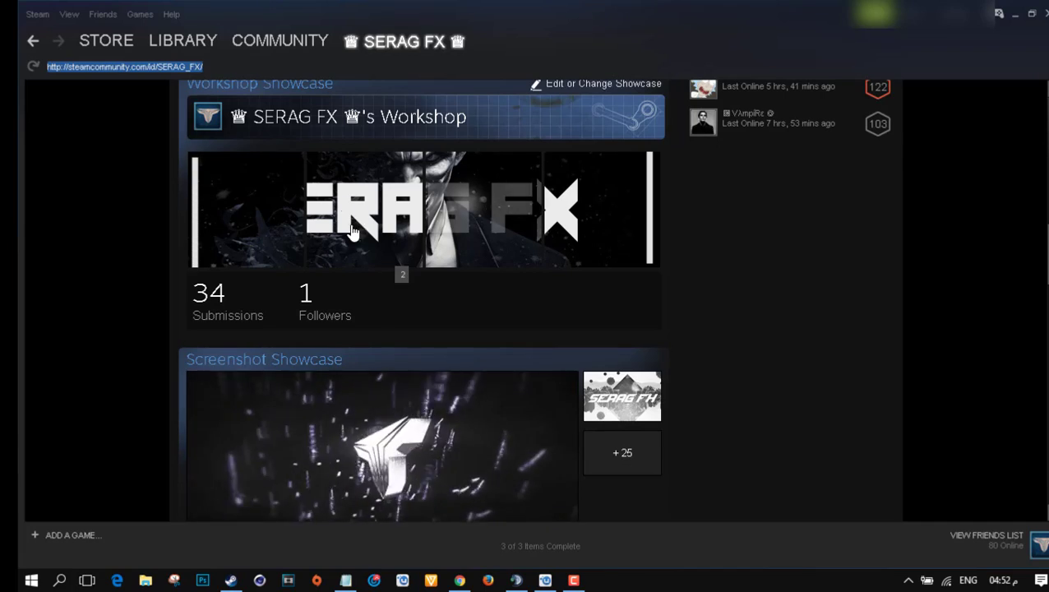
# - Switch to Chrome, open the Steam profile's address and check how the Workshop Showcase animation plays there
pyautogui.hotkey('alt', 'Tab')
pyautogui.click(261, 36)
pyautogui.write('steamcommunity.com/id/SERAG_FX/')
pyautogui.press('Return')
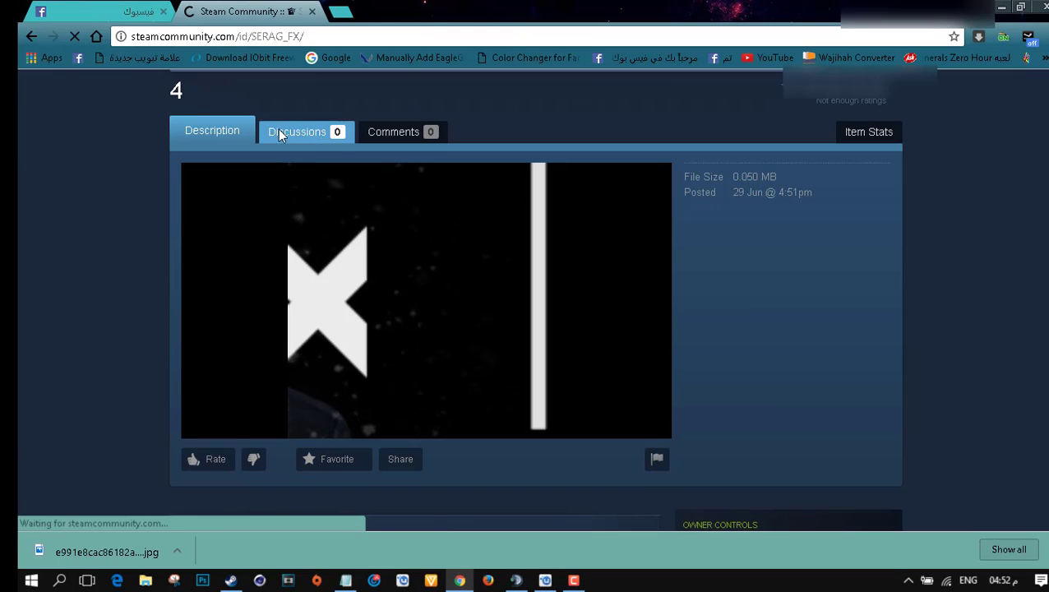
pyautogui.scroll(-10, 324, 210)
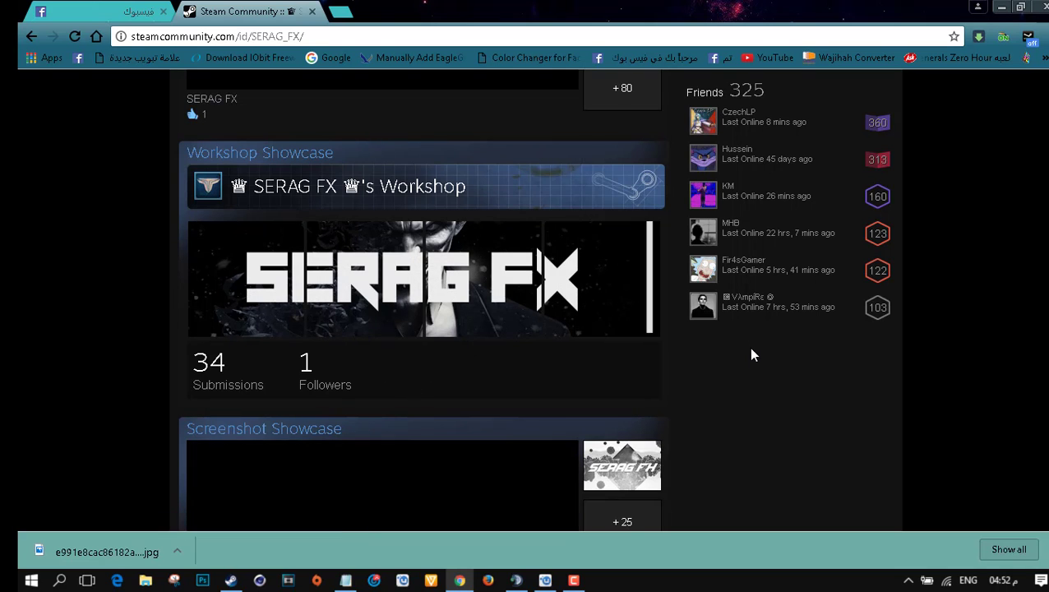
pyautogui.scroll(2, 750, 350)
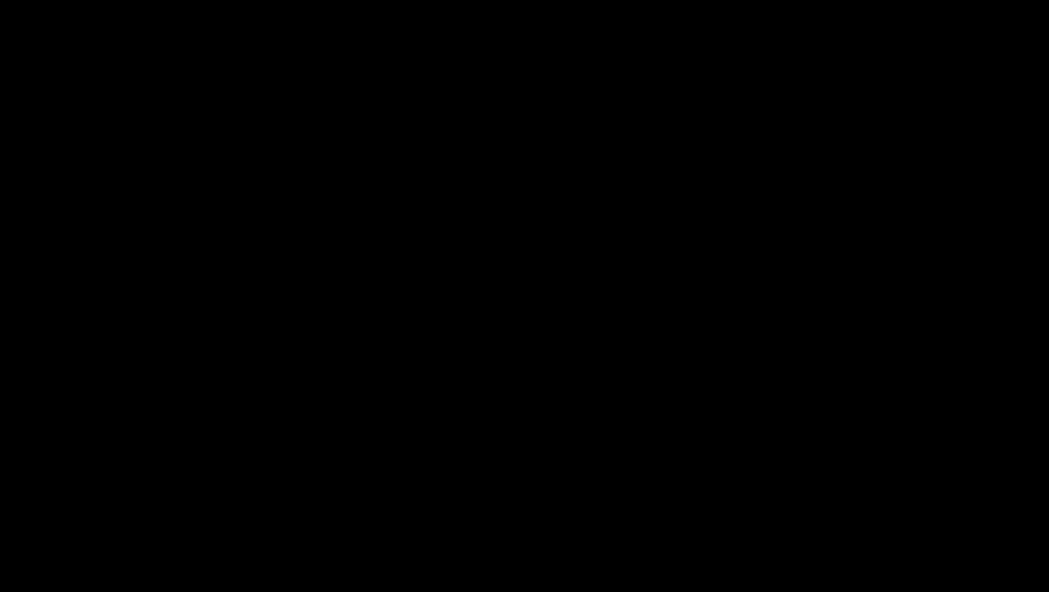